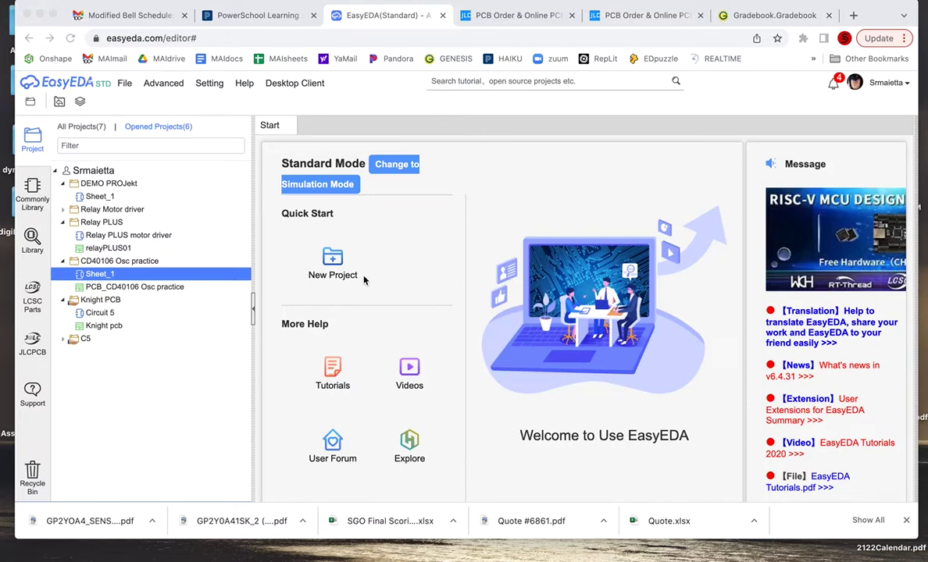
- Show the Commonly Library panel and scroll through its ground, VCC and resistor symbols
click(30, 191)
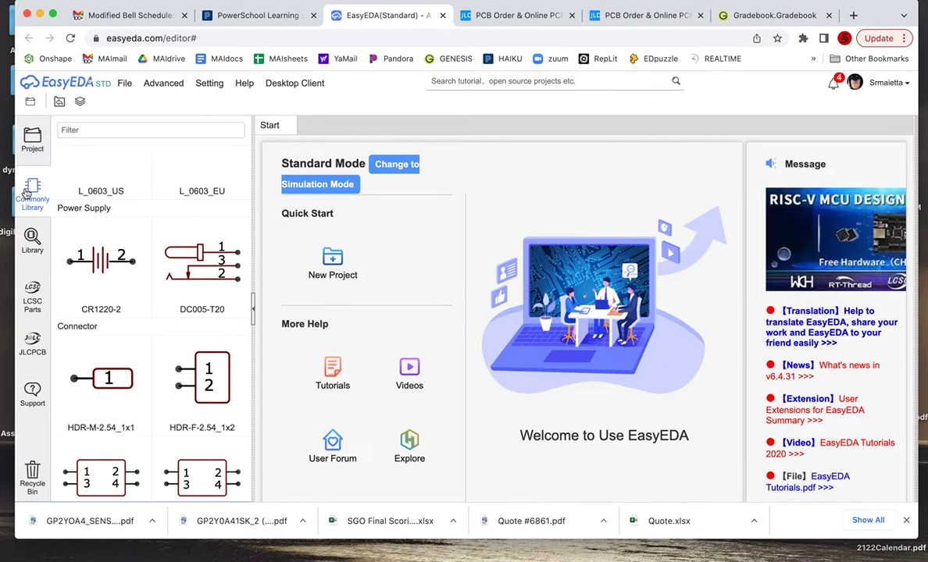
scroll(148, 248, up, 5)
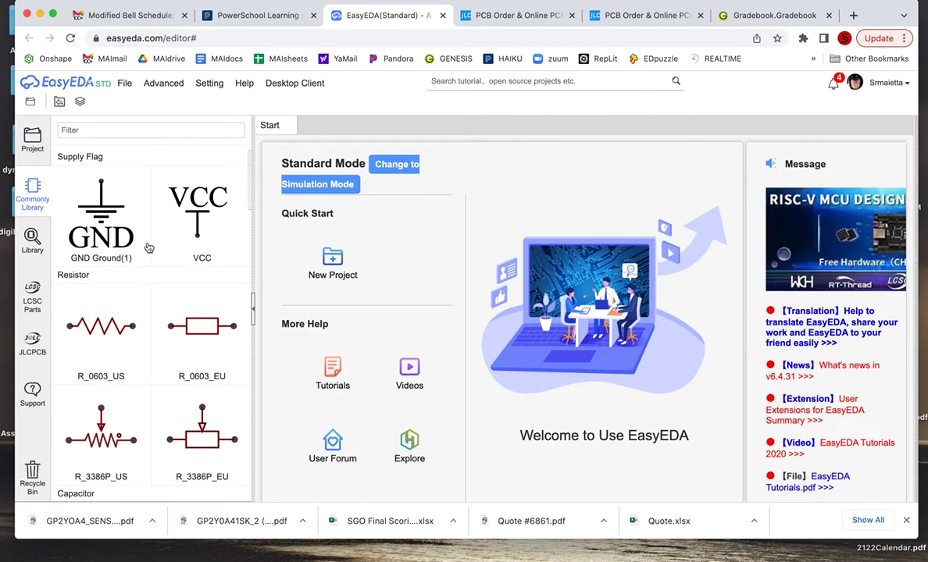
scroll(149, 247, down, 2)
scroll(148, 250, down, 1)
scroll(147, 253, down, 2)
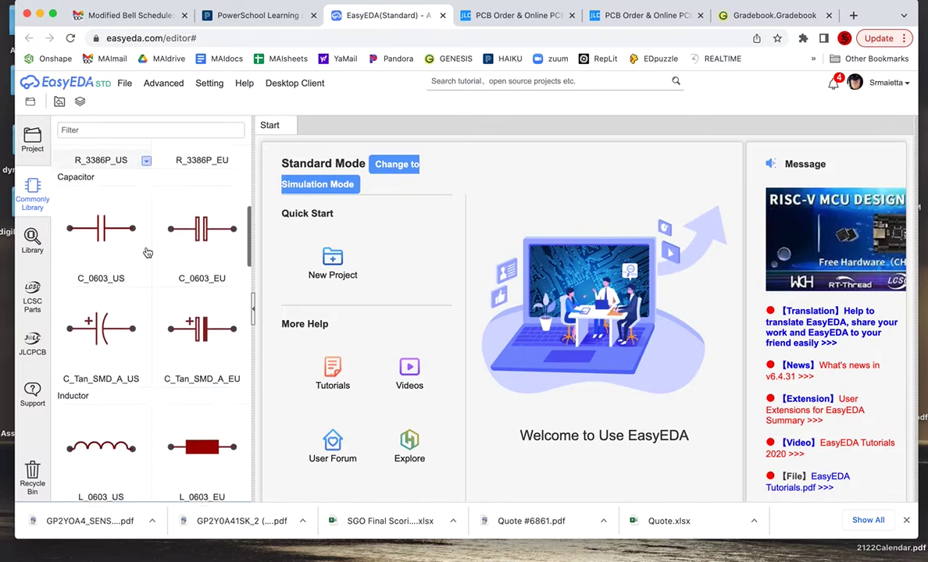
scroll(147, 252, down, 1)
scroll(147, 252, down, 3)
scroll(147, 252, down, 1)
scroll(147, 252, down, 3)
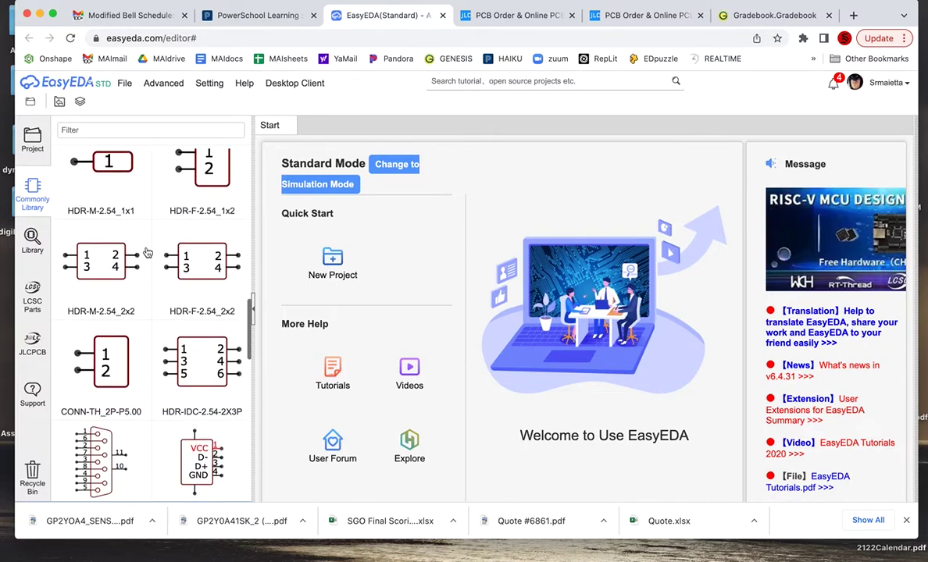
scroll(146, 253, down, 2)
scroll(148, 249, up, 3)
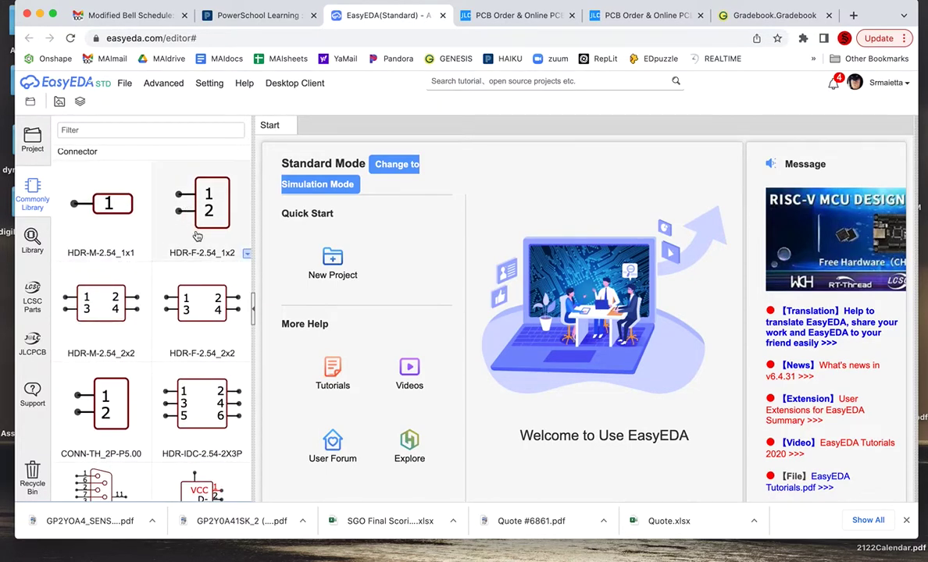
scroll(197, 265, down, 3)
scroll(156, 312, down, 1)
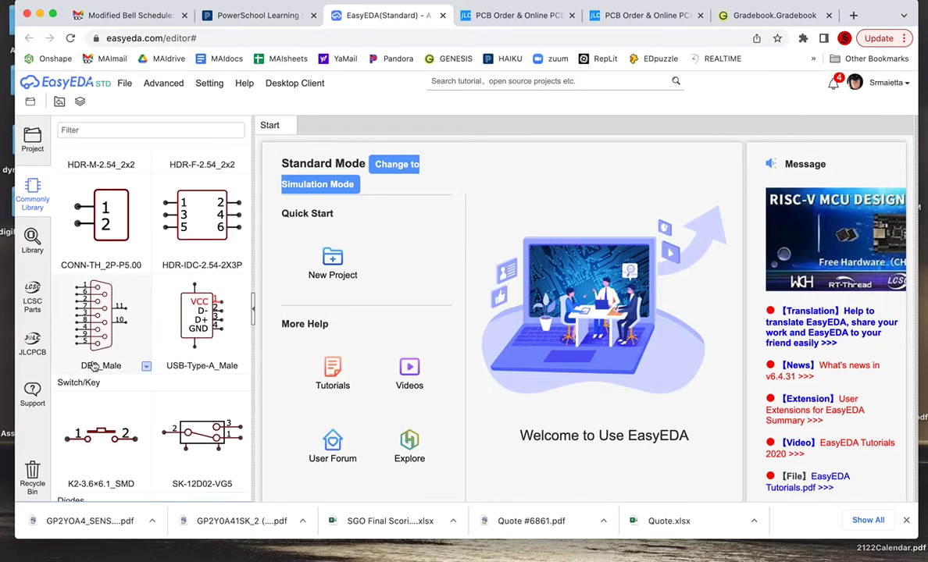
scroll(93, 365, down, 1)
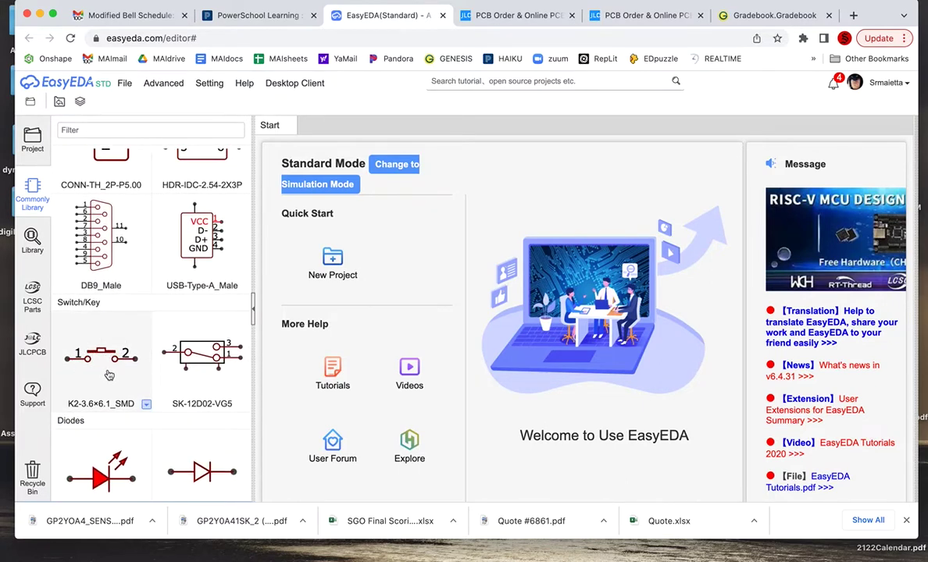
scroll(110, 373, down, 2)
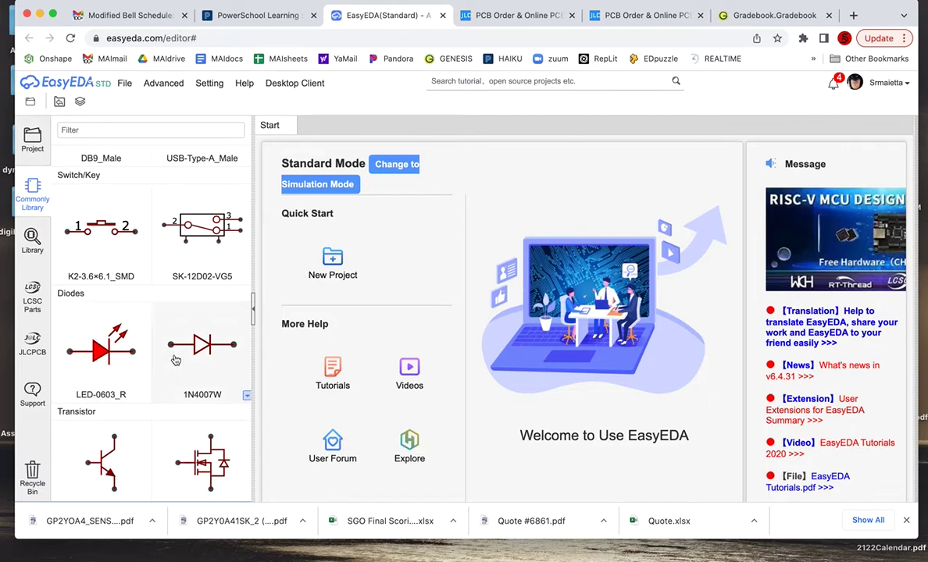
scroll(176, 360, down, 3)
scroll(176, 360, down, 3)
scroll(176, 360, down, 2)
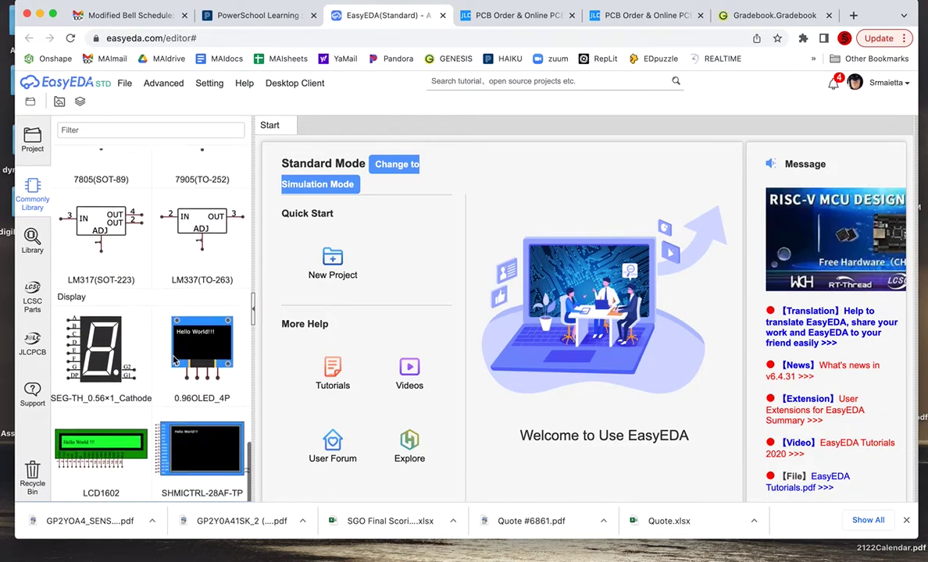
scroll(175, 361, up, 3)
scroll(175, 361, up, 3)
scroll(175, 361, up, 3)
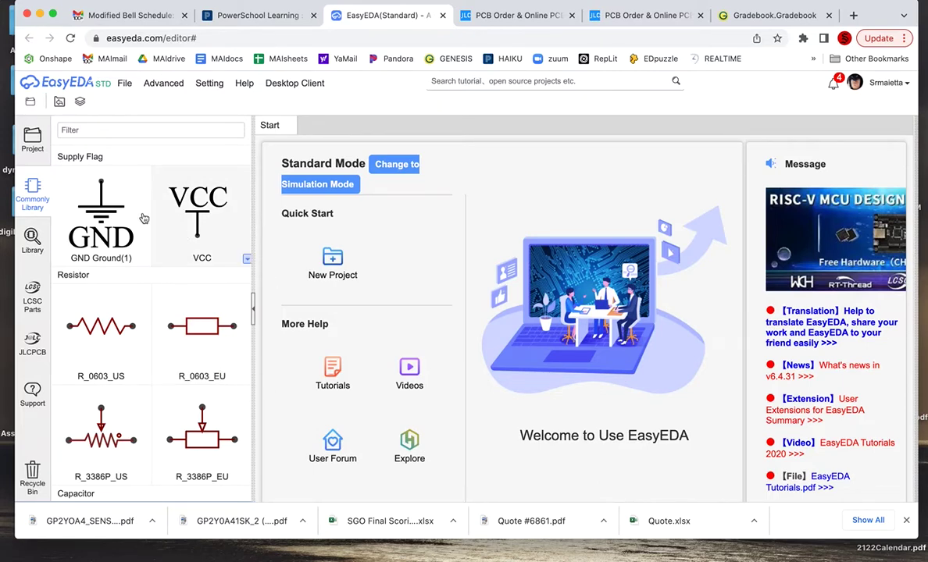
- Open the Library window and browse the LCSC, JLCPCB Assembled and Follow classes
click(34, 239)
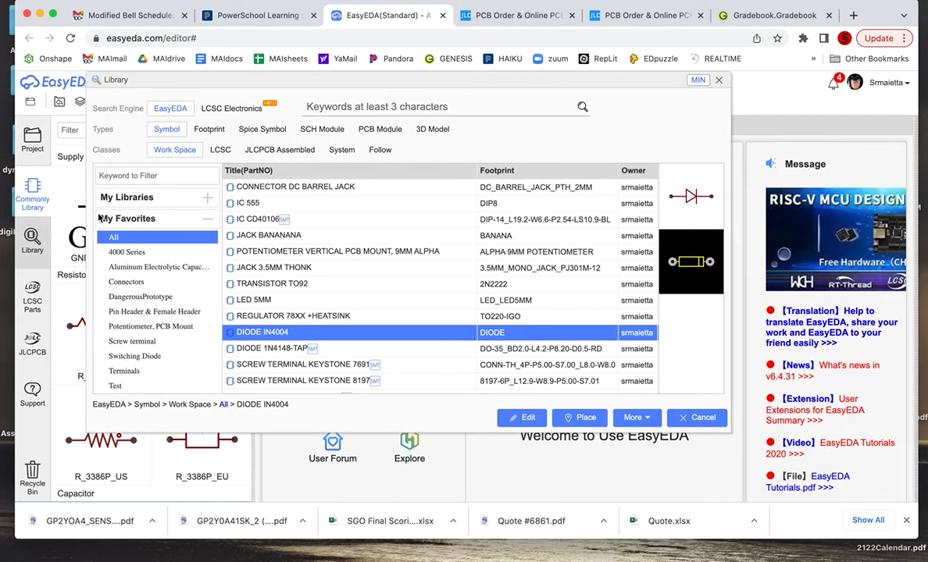
click(219, 150)
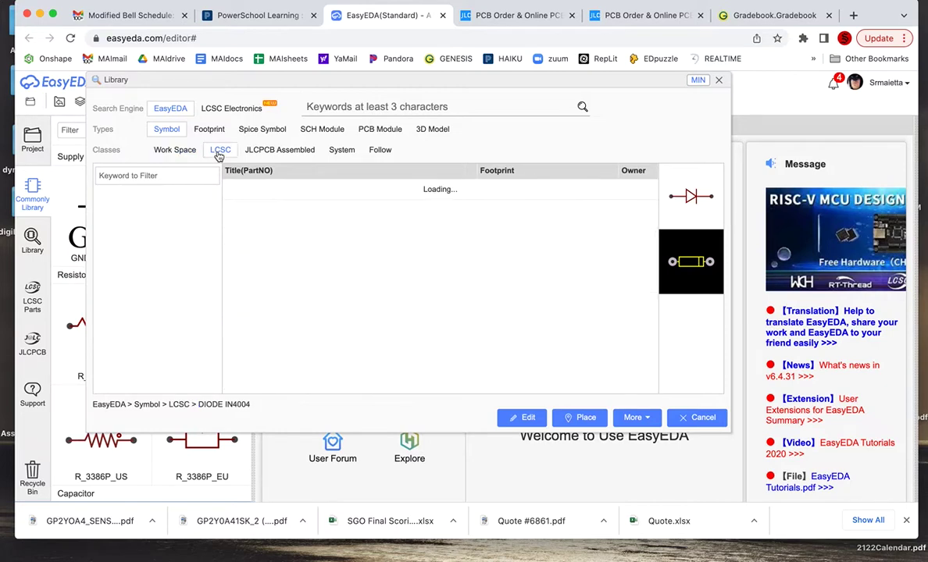
click(270, 149)
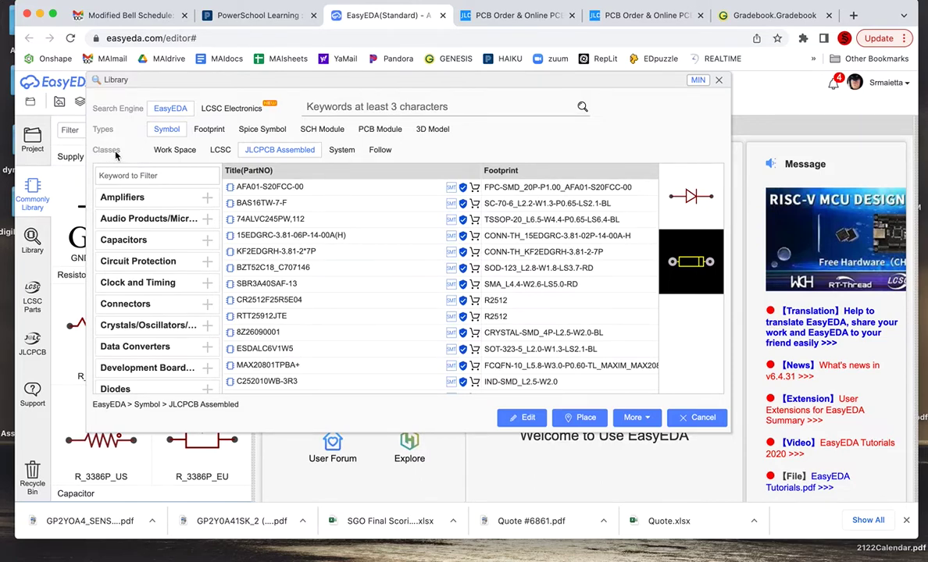
click(379, 150)
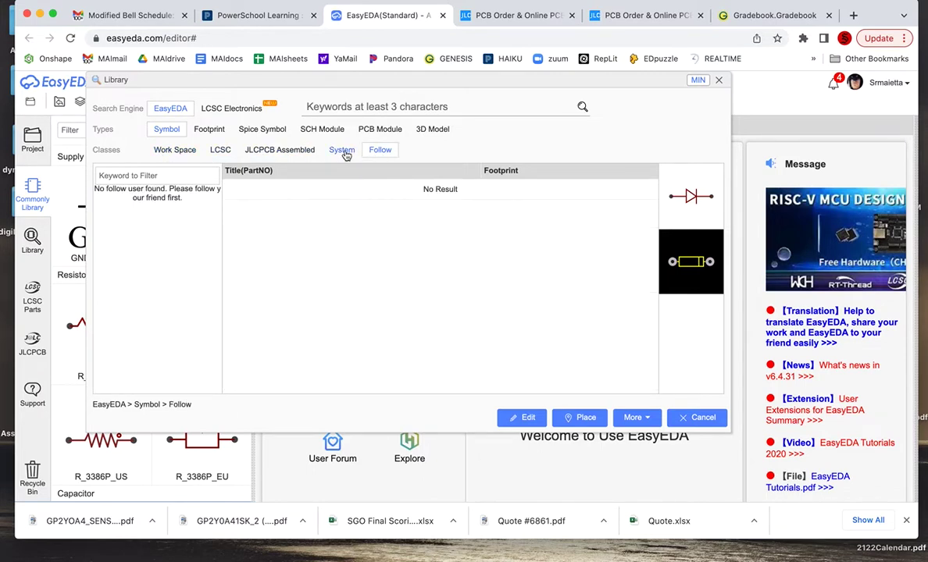
- Switch to the System class, expanding Company and Diodes to list the LED parts
click(344, 152)
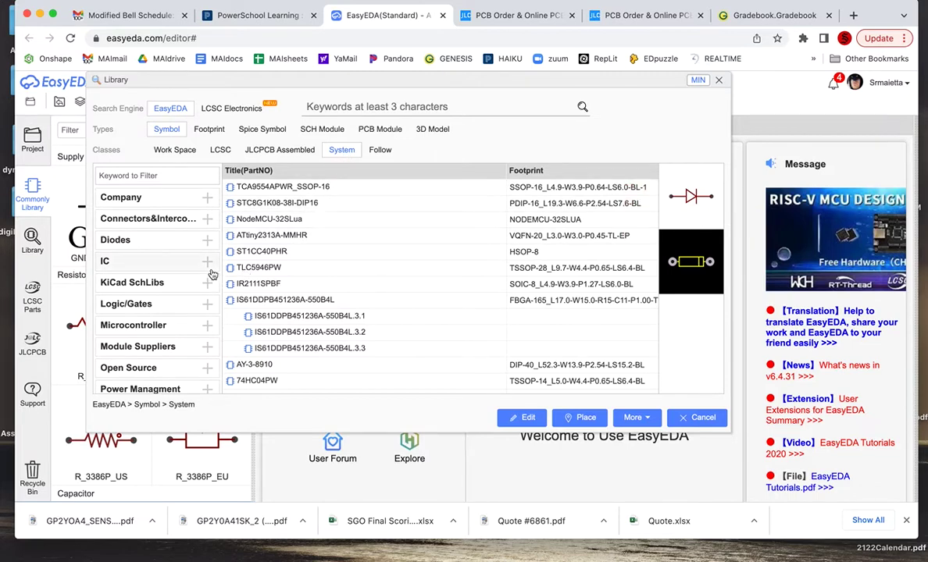
scroll(156, 256, down, 1)
scroll(156, 256, down, 3)
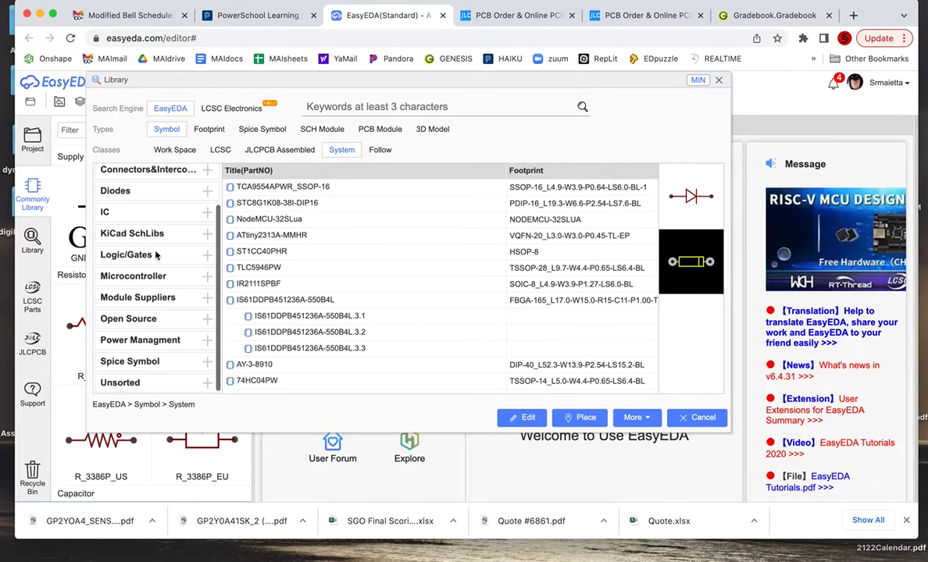
scroll(155, 234, up, 4)
click(203, 200)
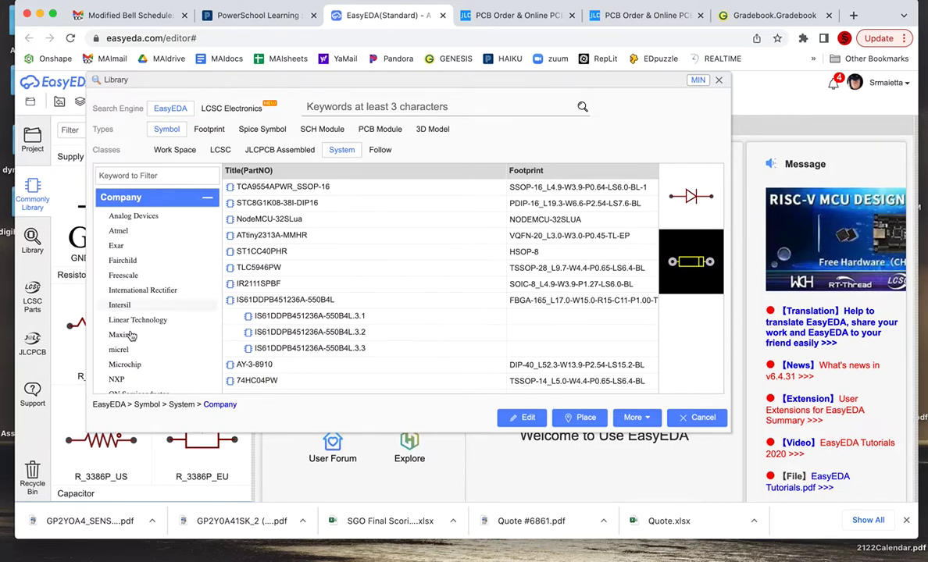
scroll(125, 336, down, 3)
scroll(130, 313, down, 5)
scroll(127, 279, up, 2)
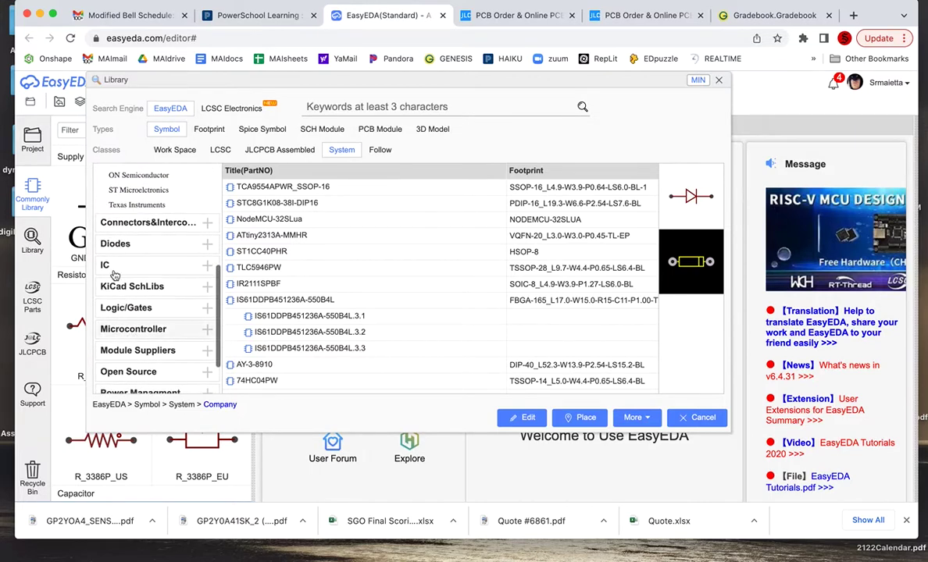
click(116, 244)
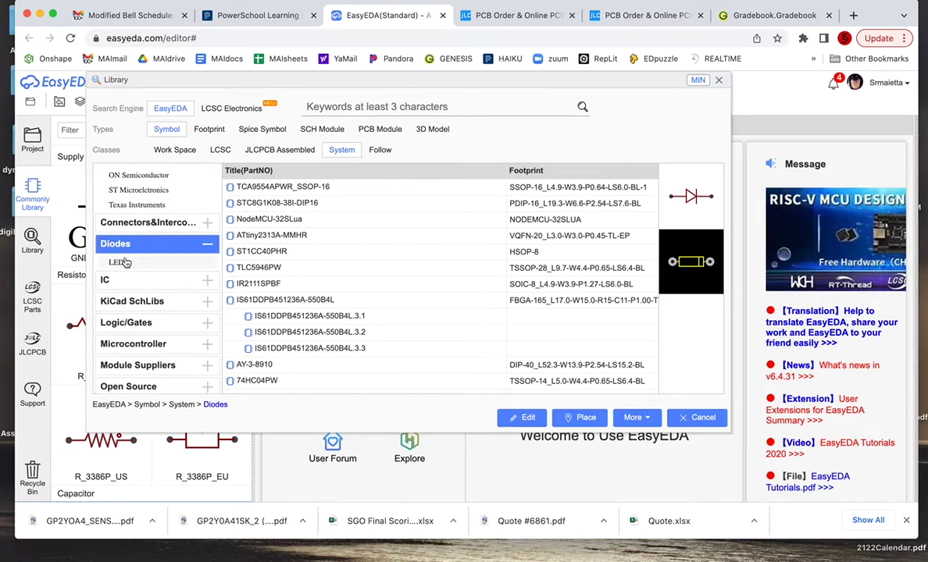
click(117, 262)
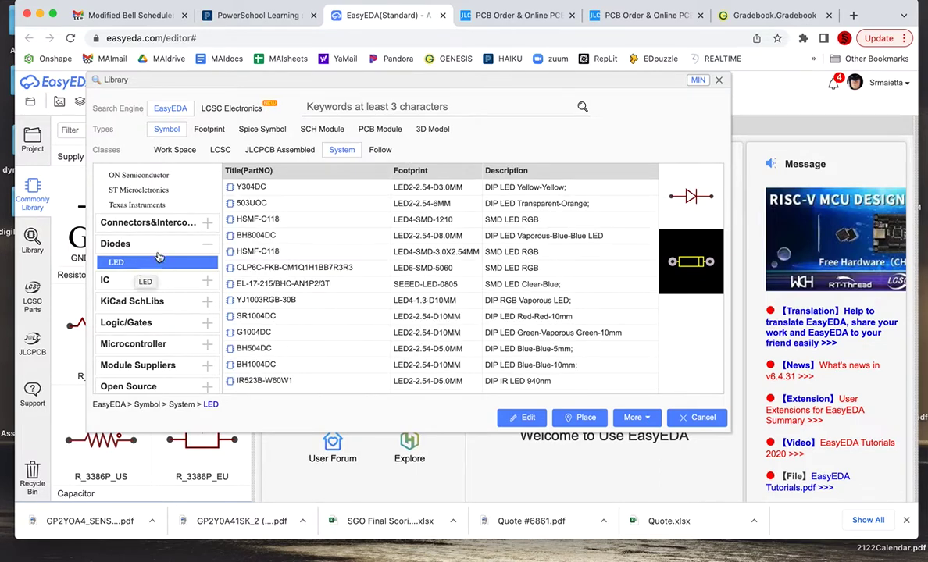
- Scroll through the System LED parts table and preview the Y304DC yellow LED
scroll(387, 207, down, 1)
scroll(387, 207, down, 3)
scroll(387, 207, down, 5)
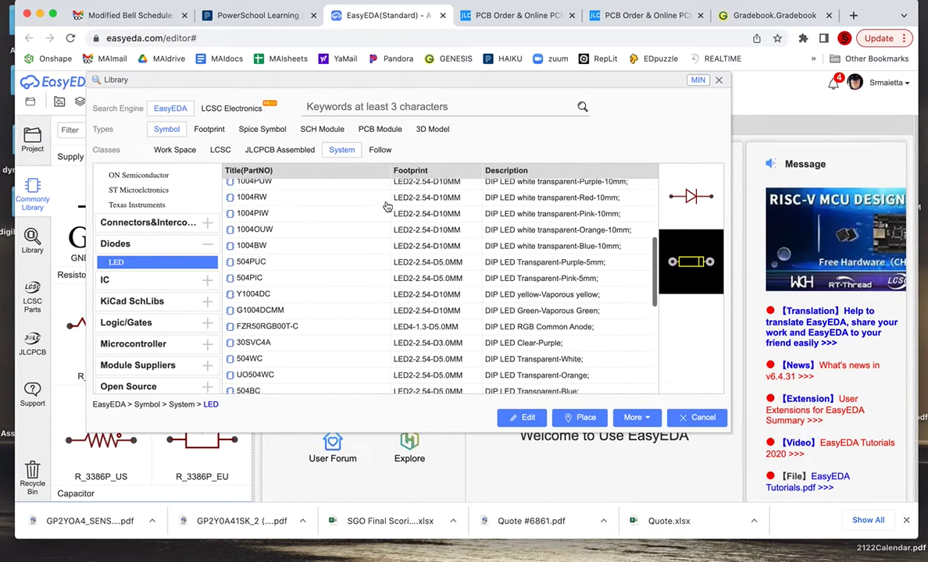
scroll(387, 207, down, 5)
scroll(386, 207, down, 3)
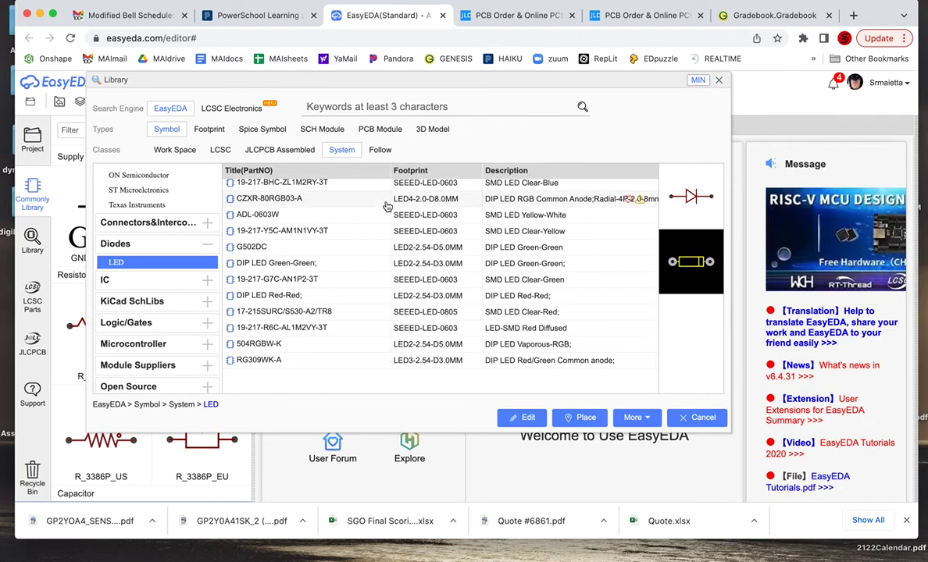
scroll(386, 207, up, 3)
scroll(387, 207, up, 3)
scroll(387, 207, up, 3)
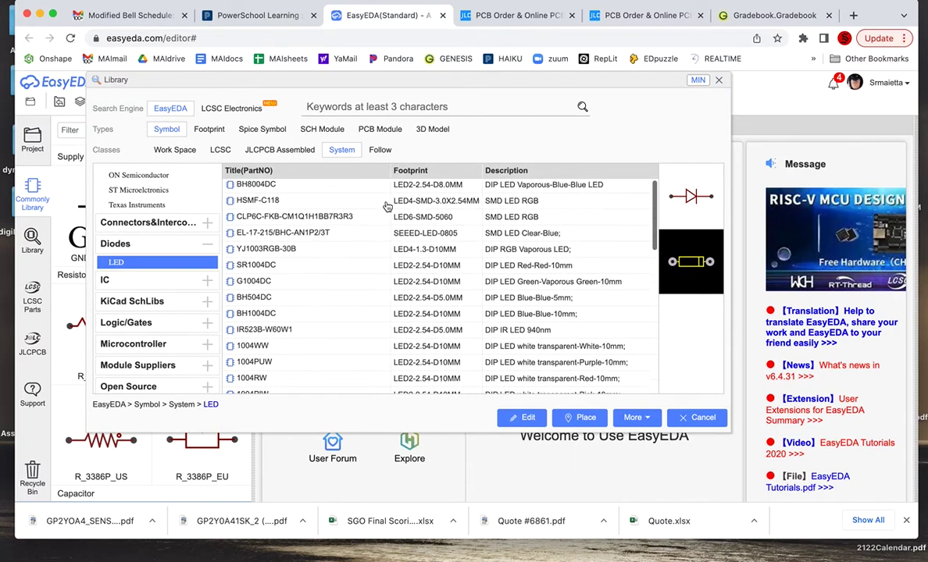
scroll(386, 207, up, 1)
scroll(387, 207, down, 1)
scroll(387, 207, down, 2)
scroll(387, 207, up, 3)
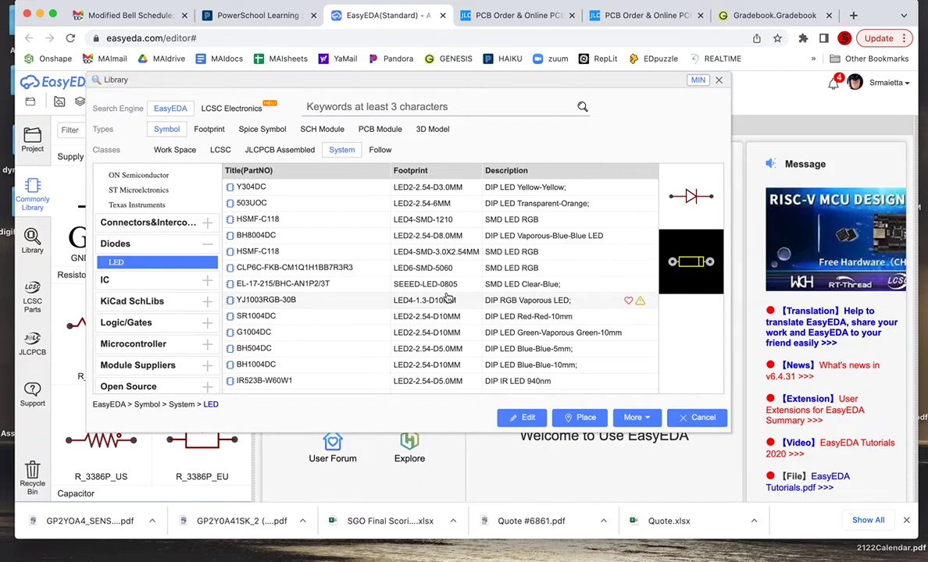
mouse_move(419, 187)
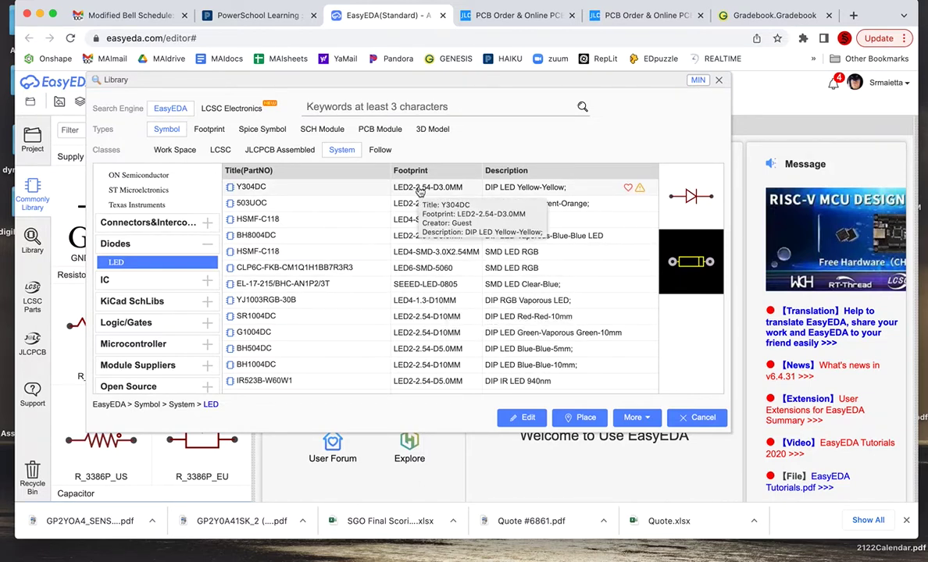
click(420, 188)
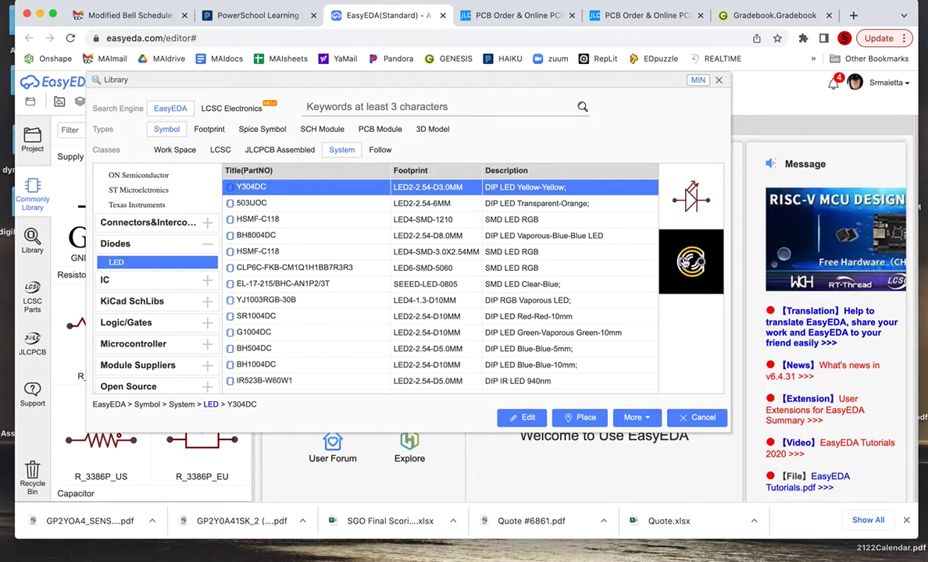
mouse_move(503, 203)
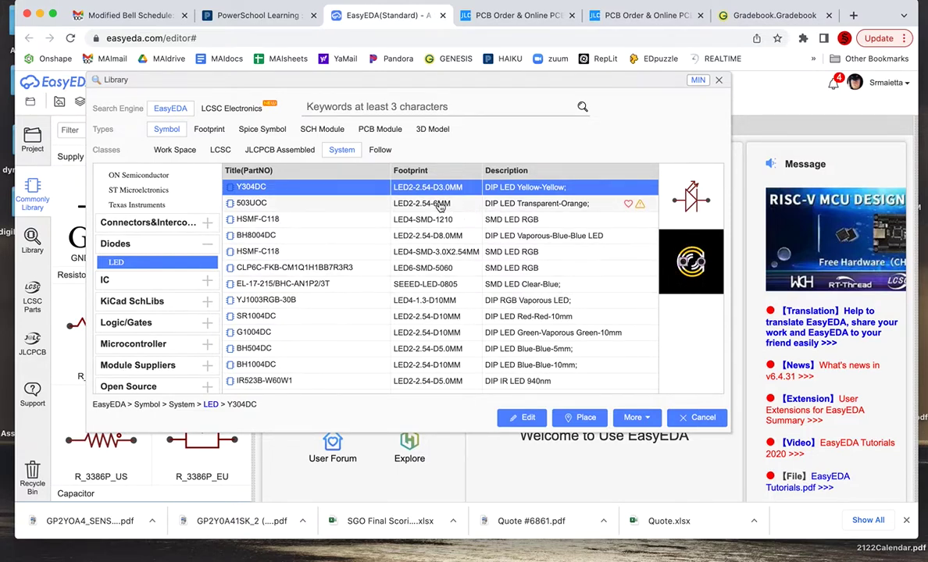
- Preview the 503UOC and HSMF-C118 LEDs, then the 504PIC through-hole DIP LED
click(440, 204)
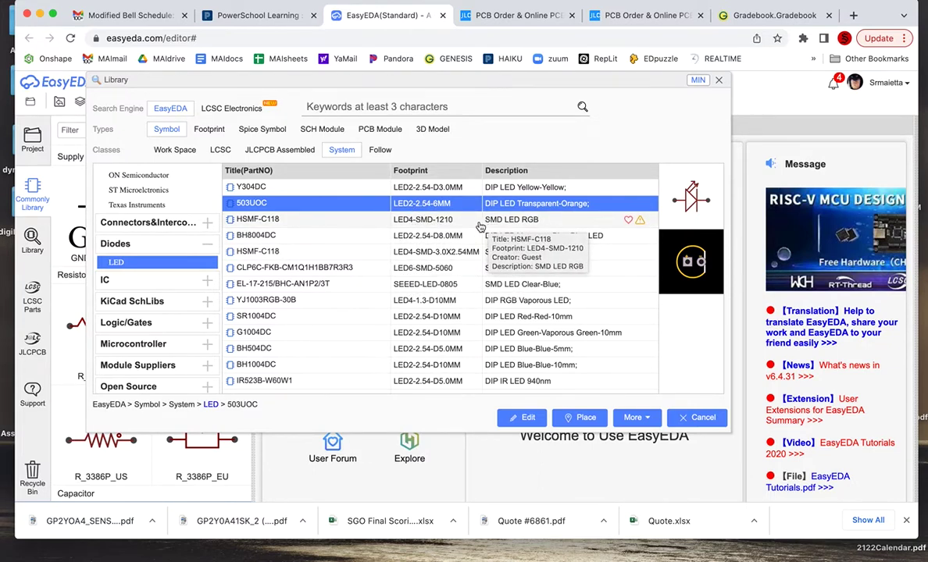
click(428, 222)
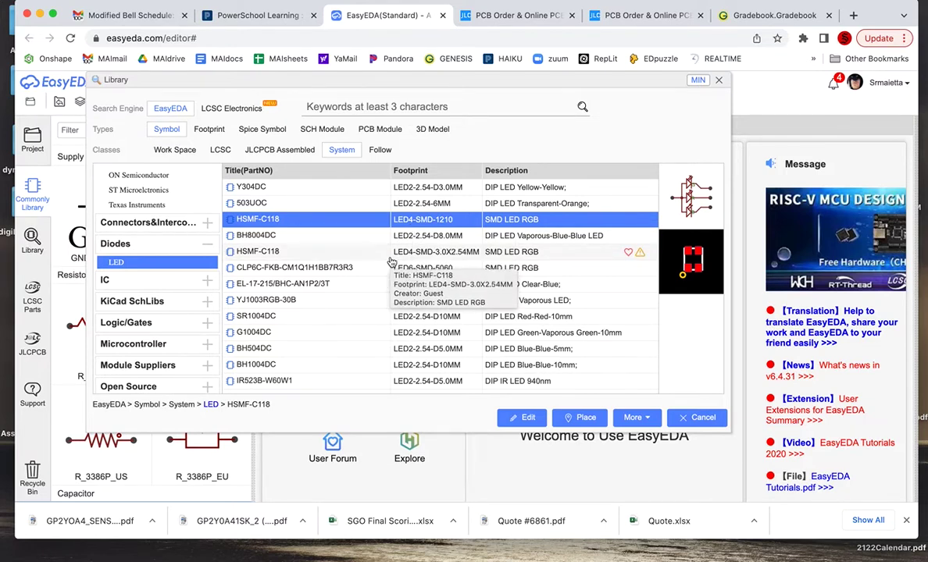
scroll(450, 267, down, 2)
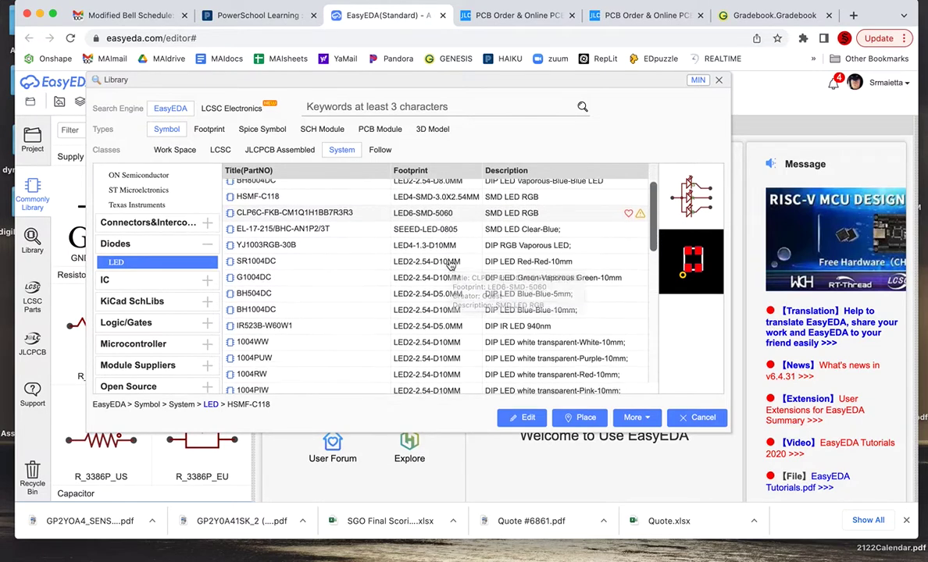
scroll(449, 267, down, 2)
scroll(450, 266, down, 1)
scroll(450, 267, down, 1)
scroll(450, 266, down, 1)
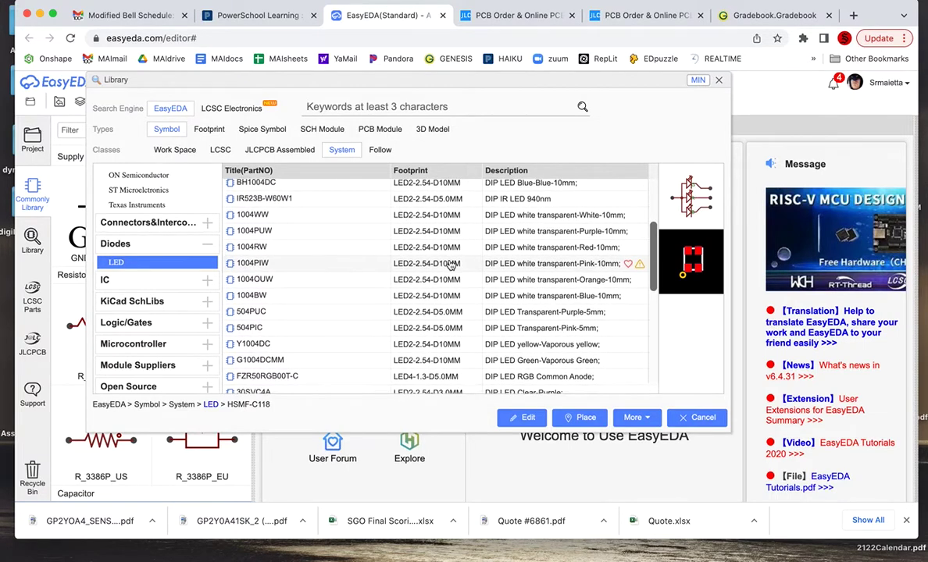
scroll(451, 267, down, 2)
scroll(468, 262, down, 1)
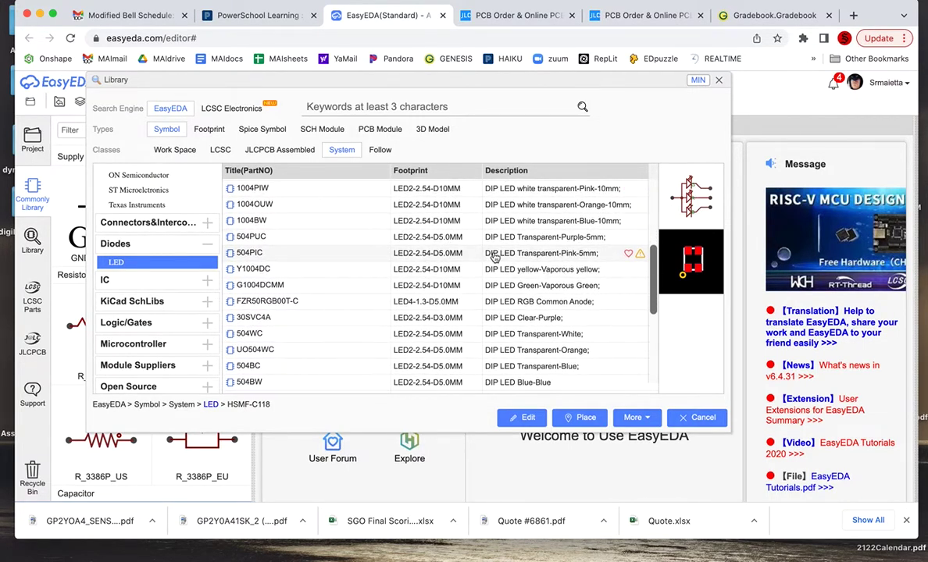
click(498, 259)
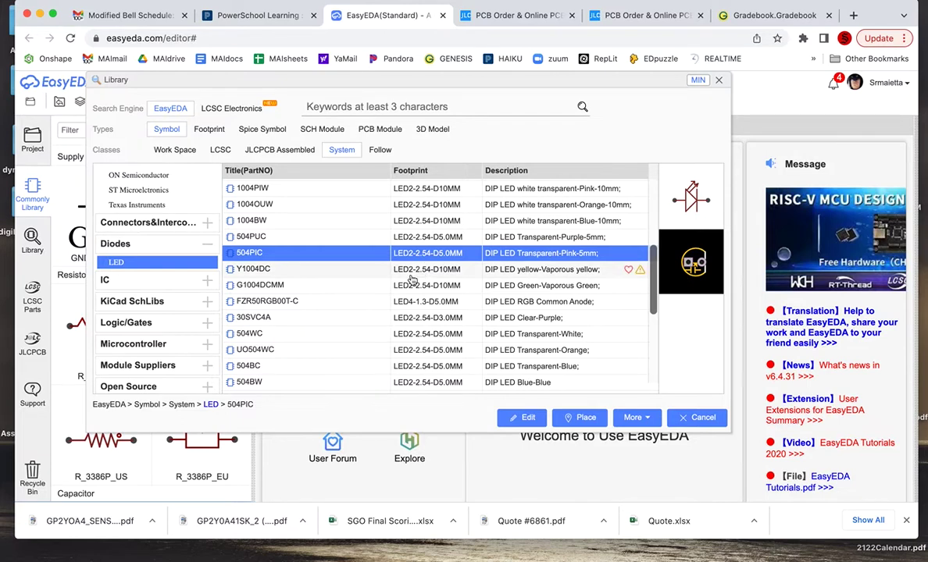
- Scroll further through the LED list, then collapse the Diodes category
scroll(434, 273, down, 3)
scroll(422, 277, down, 3)
scroll(411, 280, down, 2)
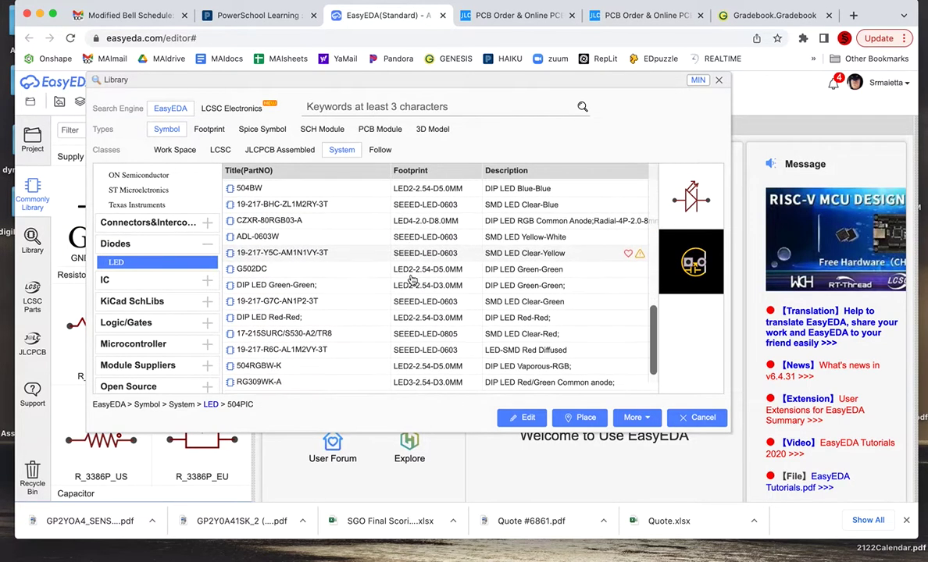
scroll(412, 280, down, 1)
scroll(412, 280, up, 5)
scroll(412, 279, up, 5)
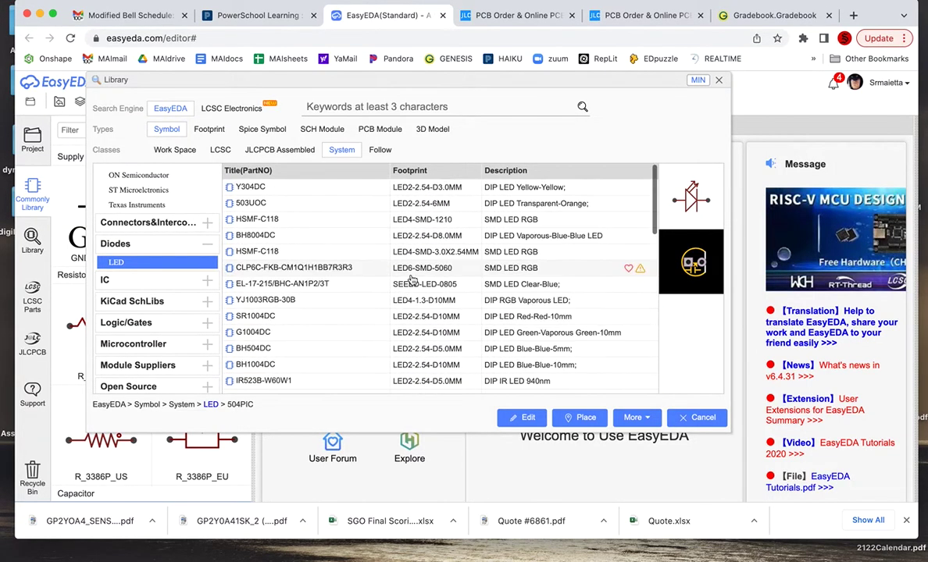
click(207, 249)
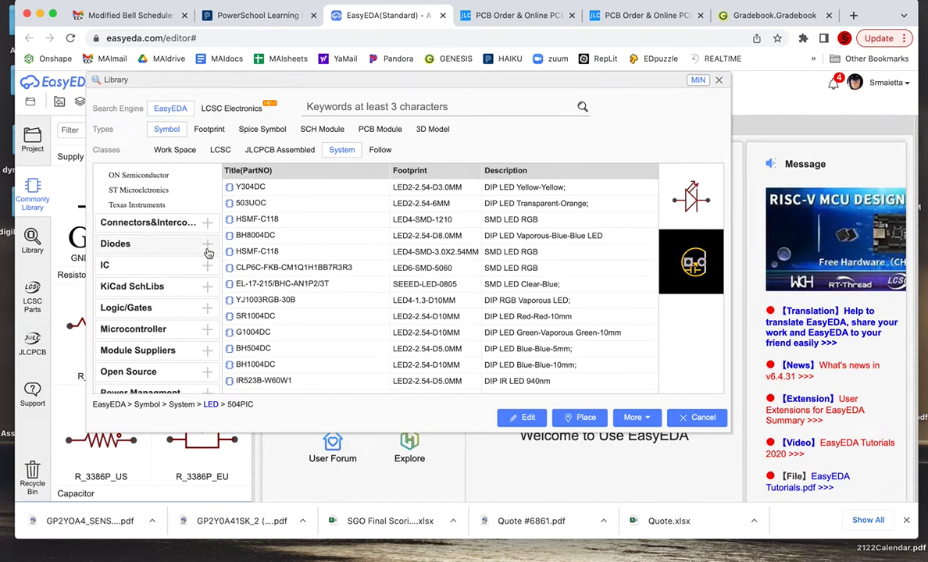
- Expand IC > Sensors and preview the INA193 sensor part
click(117, 267)
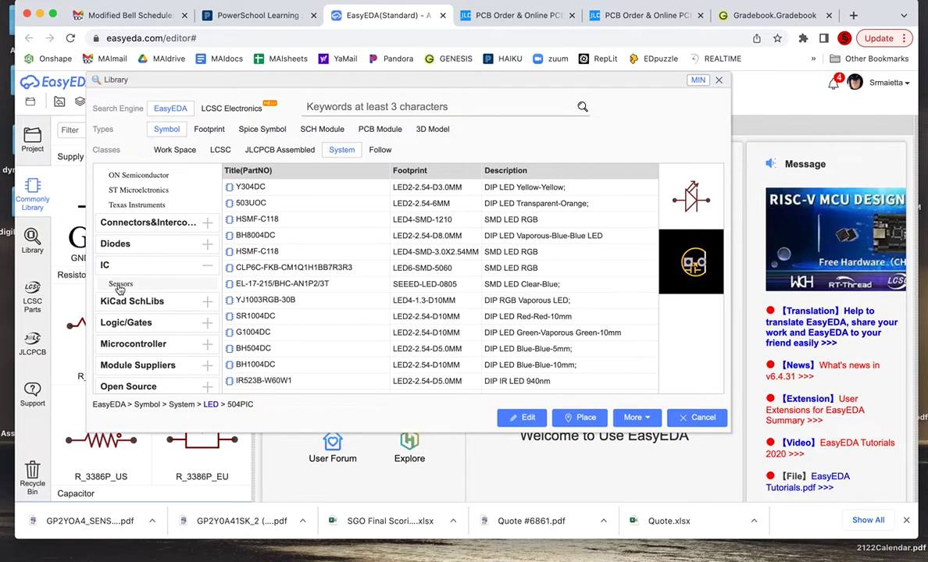
click(120, 286)
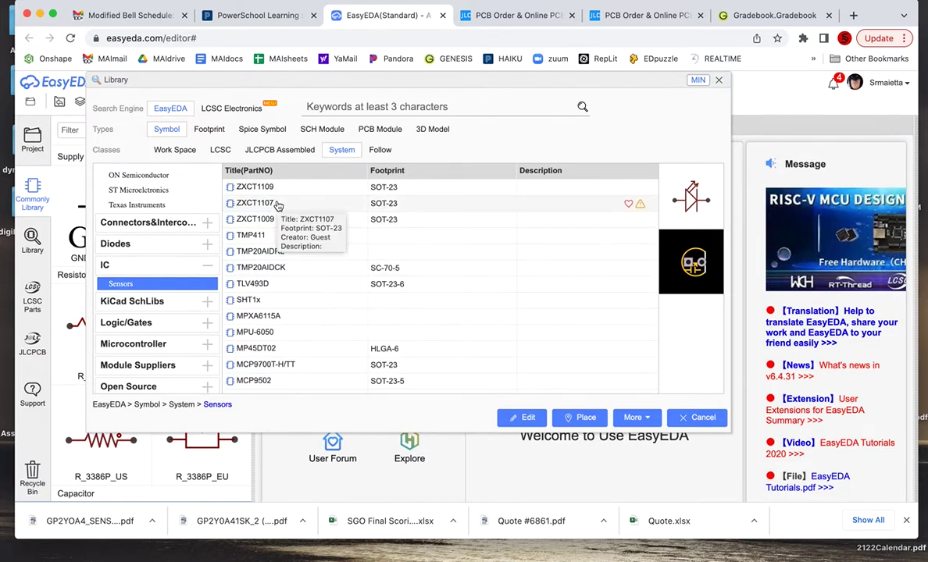
scroll(252, 316, down, 2)
scroll(253, 316, down, 3)
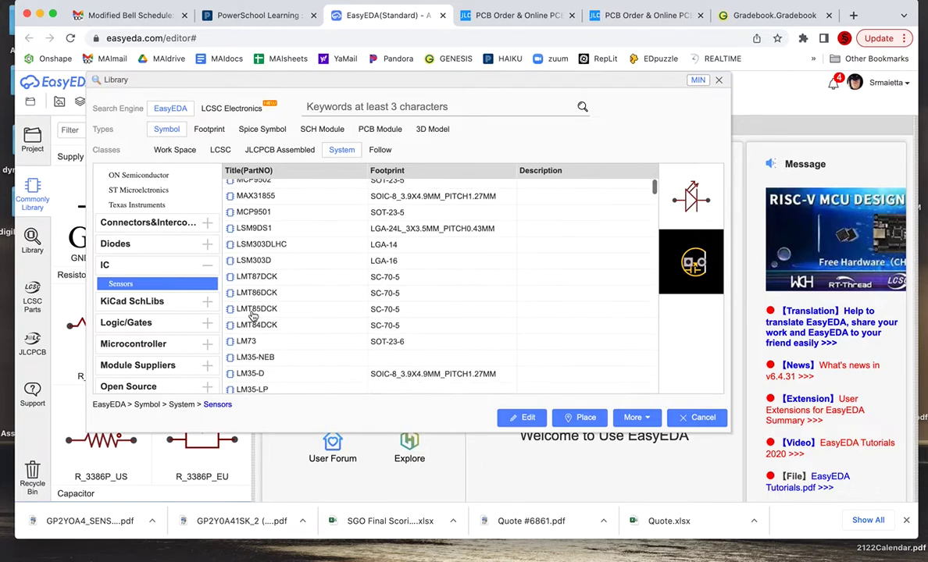
scroll(252, 315, down, 3)
scroll(252, 316, down, 3)
scroll(252, 316, up, 2)
scroll(252, 316, up, 1)
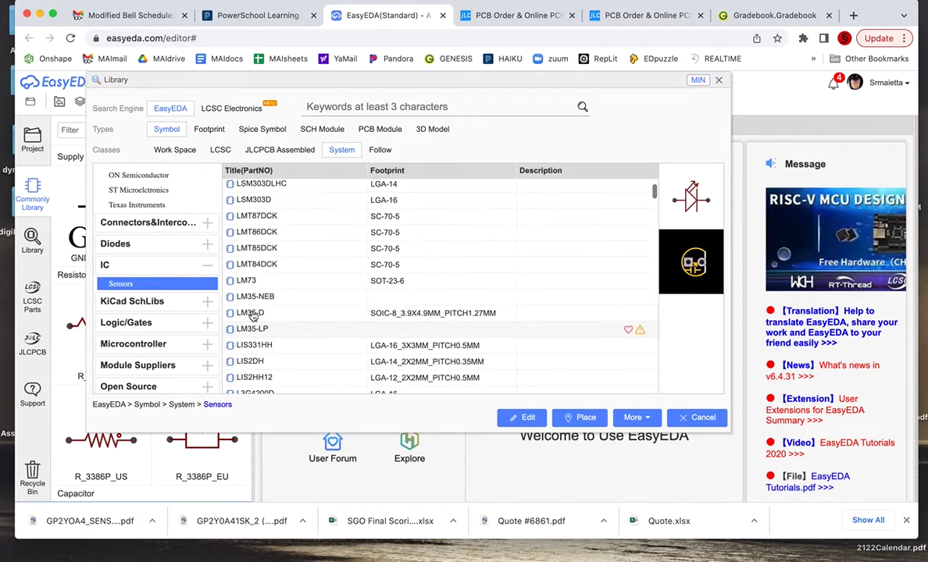
scroll(252, 316, down, 1)
scroll(252, 316, down, 2)
scroll(252, 316, down, 3)
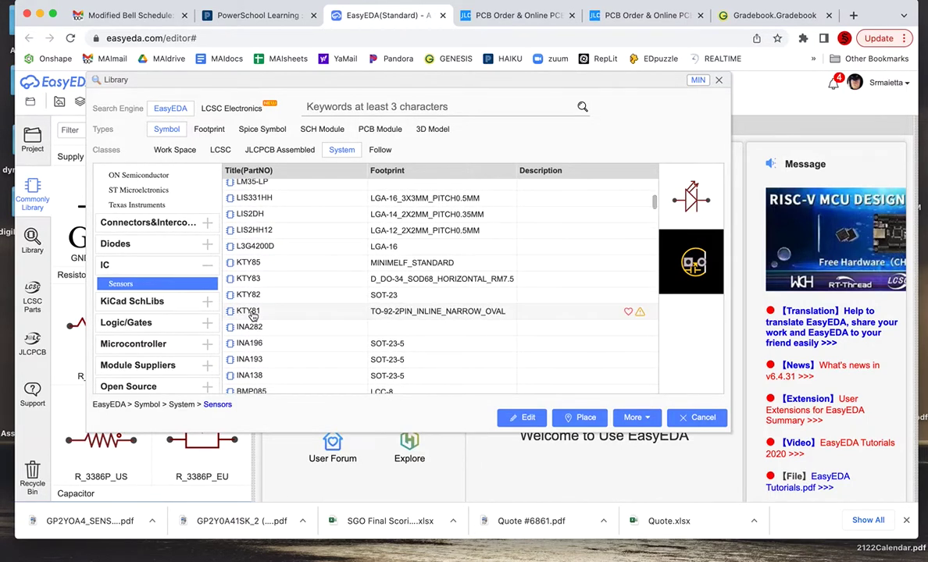
scroll(252, 315, down, 1)
scroll(252, 315, down, 1)
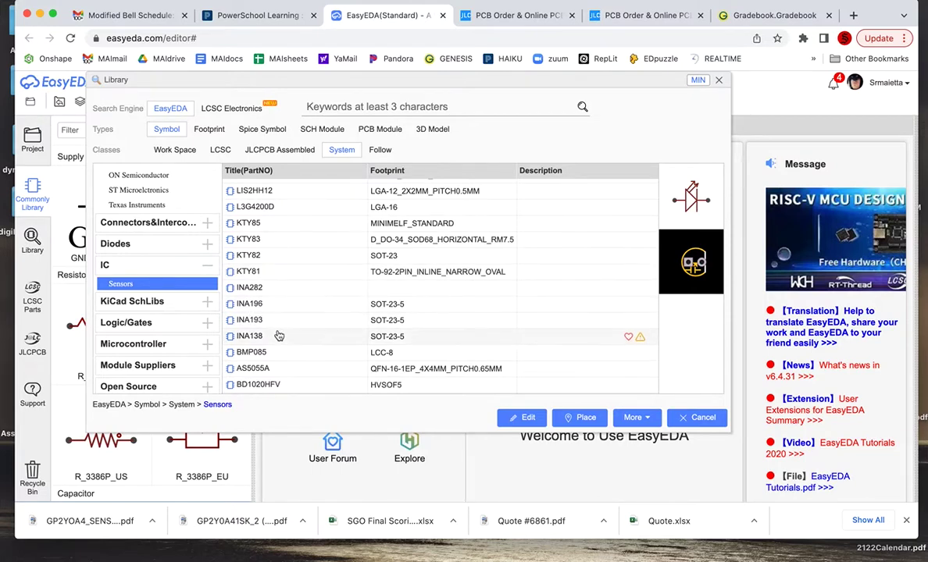
click(378, 322)
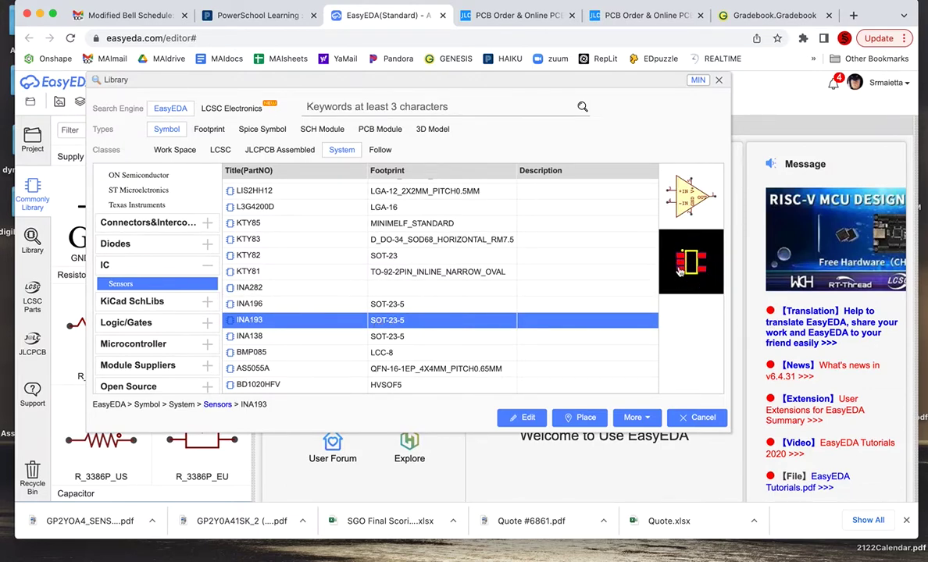
- Preview the LIS2HH12 sensor and the electret MIC parts
scroll(408, 297, up, 3)
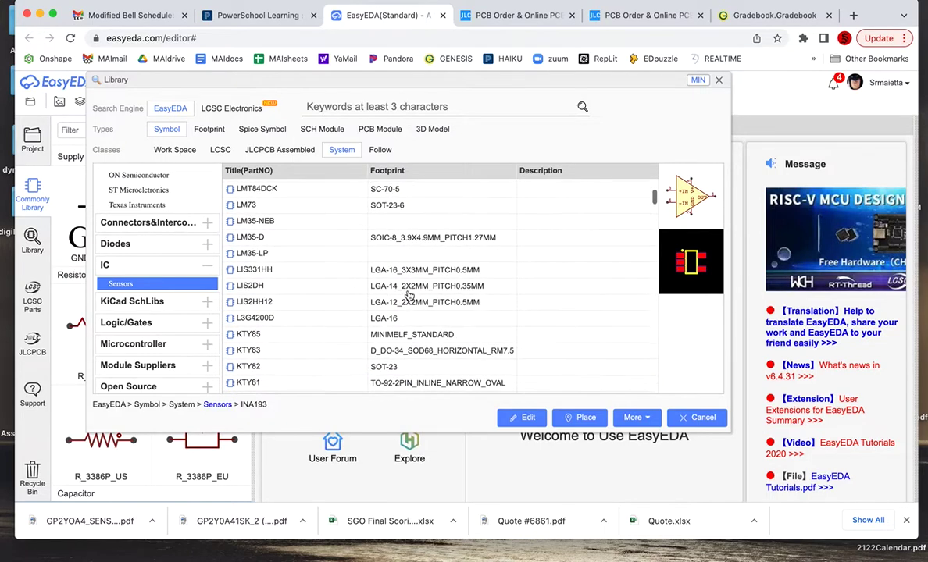
scroll(408, 296, up, 1)
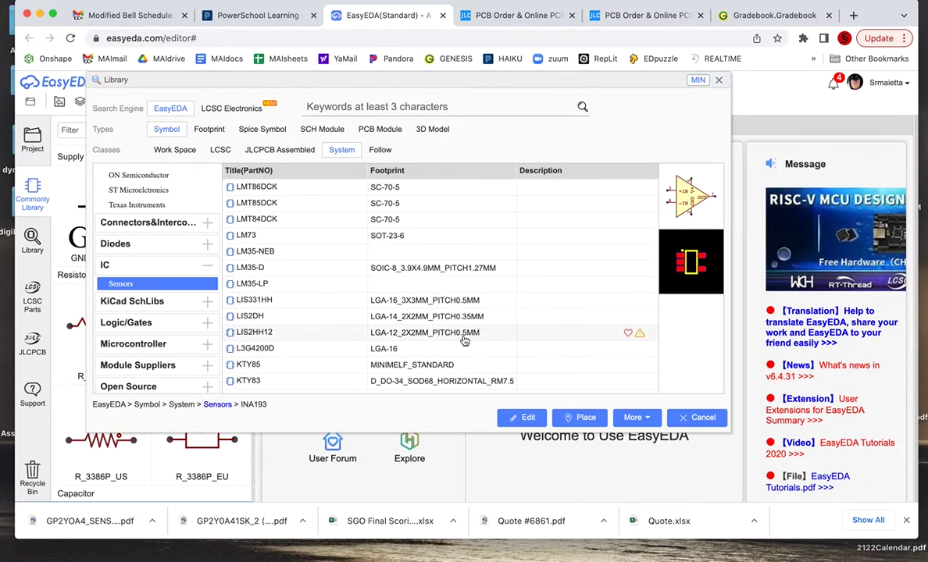
mouse_move(425, 301)
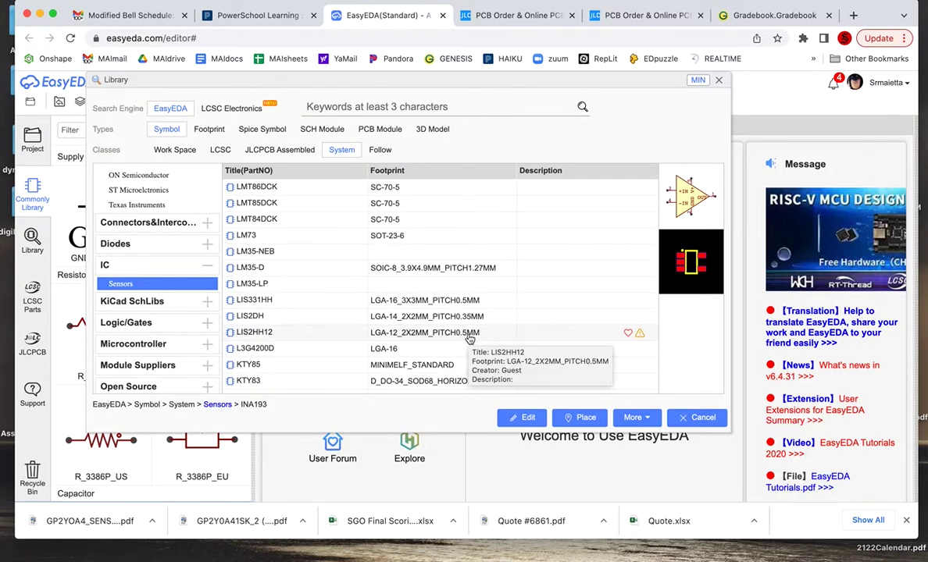
click(452, 338)
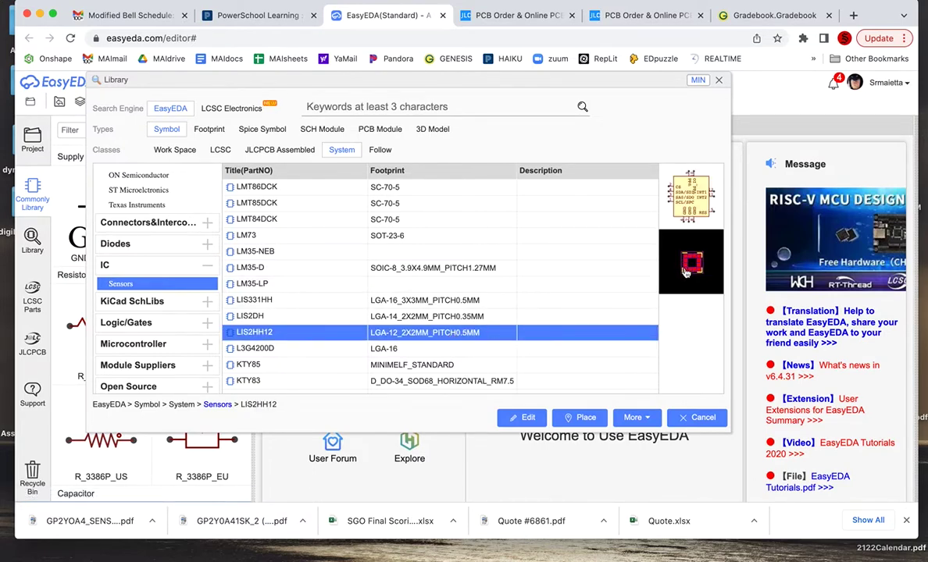
scroll(388, 322, up, 5)
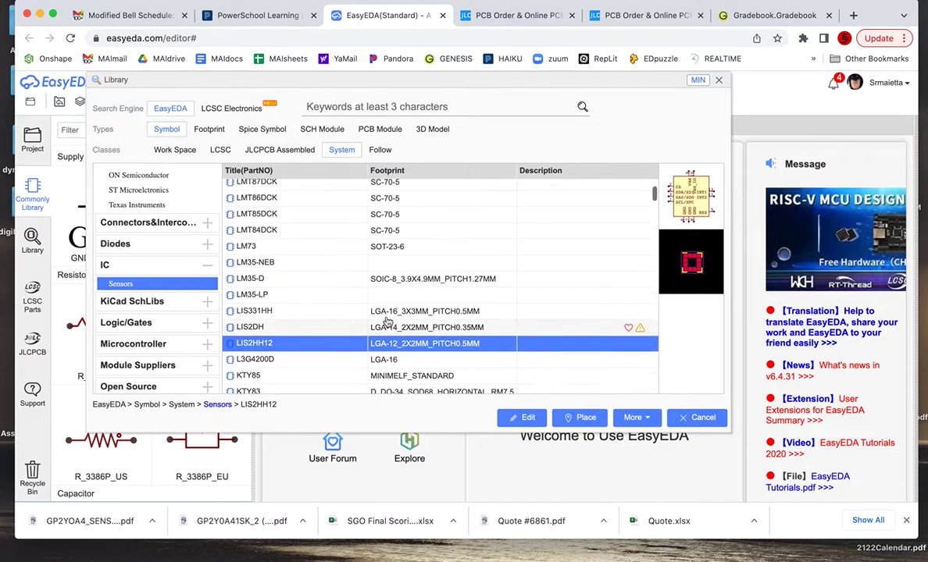
scroll(387, 322, up, 1)
scroll(387, 322, up, 2)
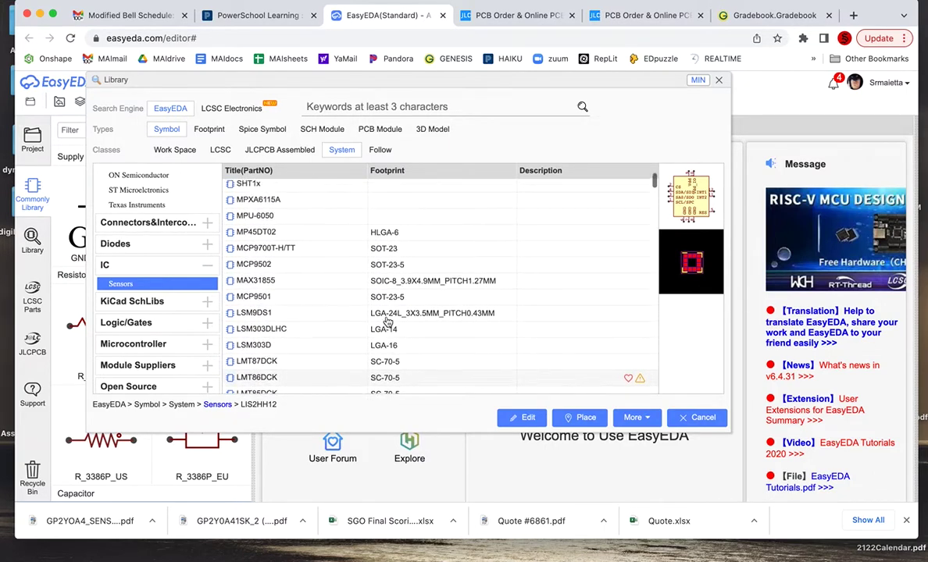
scroll(387, 322, up, 1)
scroll(388, 321, up, 2)
scroll(388, 322, up, 2)
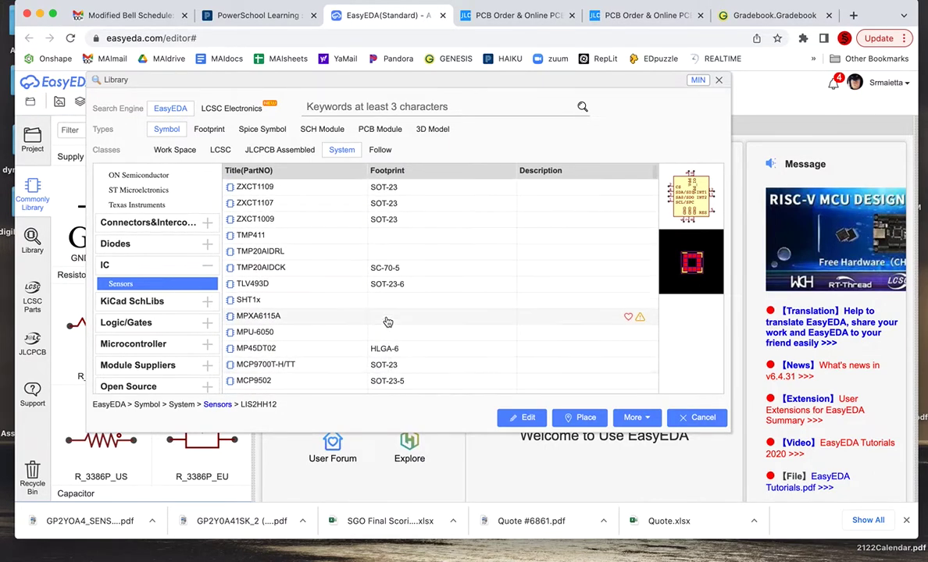
scroll(388, 324, up, 3)
scroll(387, 326, up, 3)
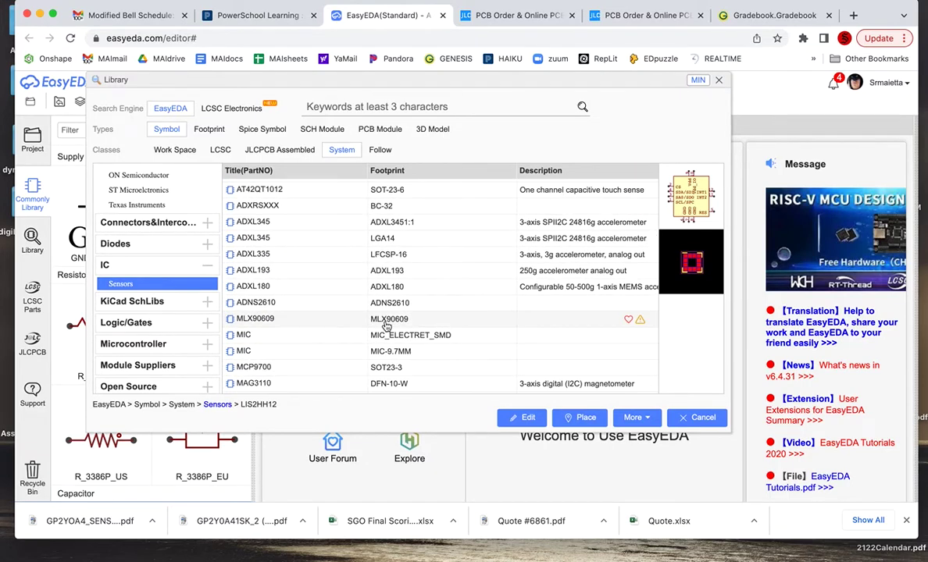
scroll(388, 326, down, 2)
scroll(391, 297, down, 2)
scroll(394, 258, down, 3)
scroll(400, 213, down, 1)
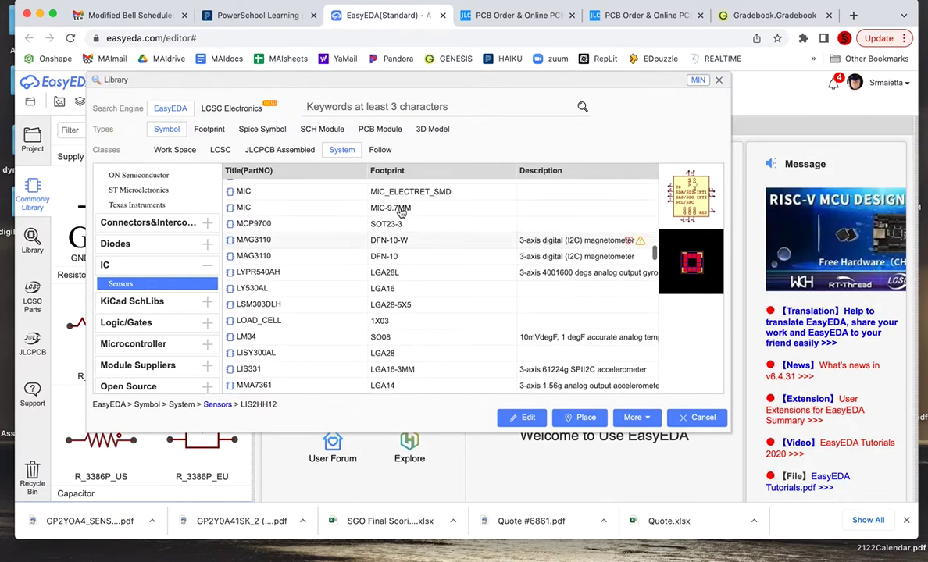
click(413, 193)
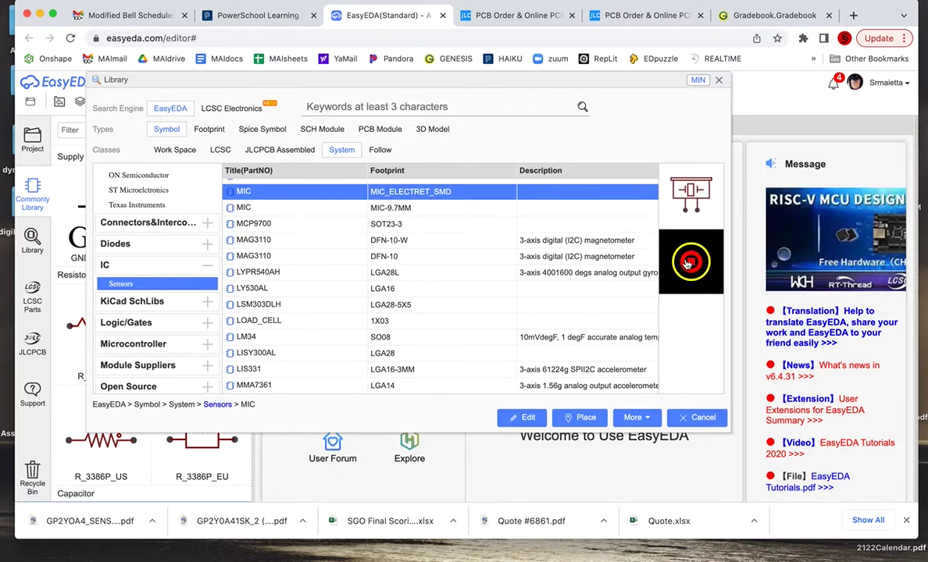
- Preview the TO-92 TEMPERATURE-SENSOR with its three-hole footprint
scroll(369, 216, down, 1)
scroll(364, 266, down, 5)
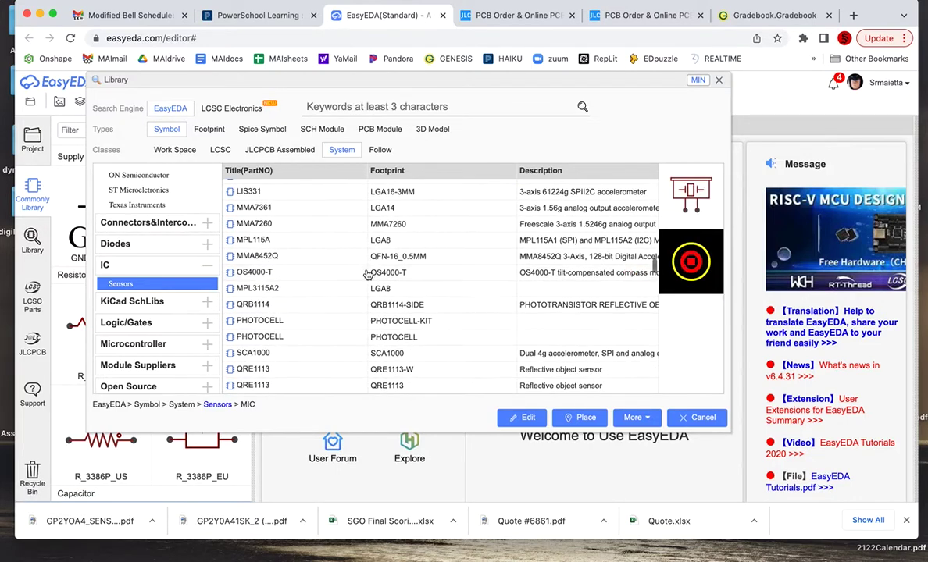
scroll(366, 274, down, 1)
scroll(366, 274, down, 1)
scroll(366, 274, down, 1)
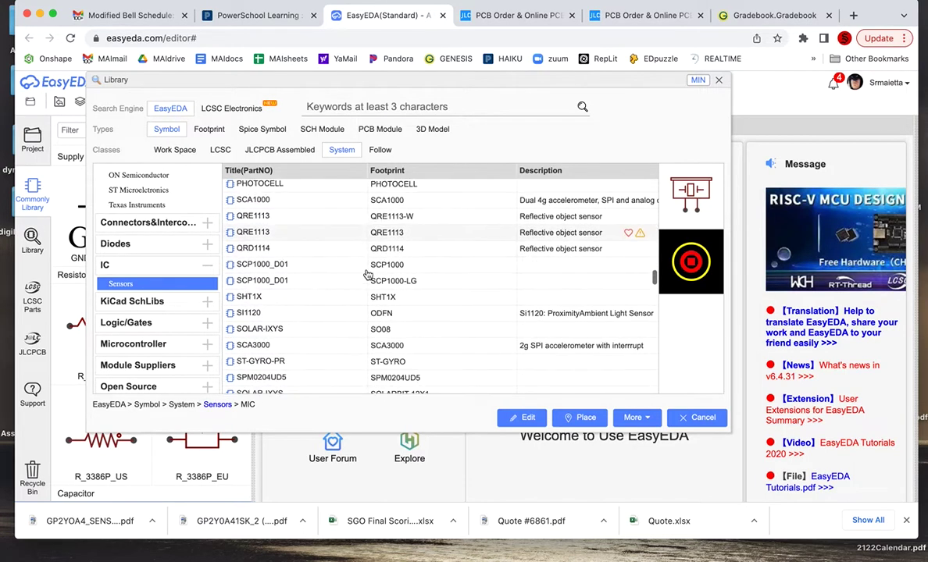
scroll(366, 274, down, 1)
scroll(368, 274, down, 1)
scroll(368, 274, down, 2)
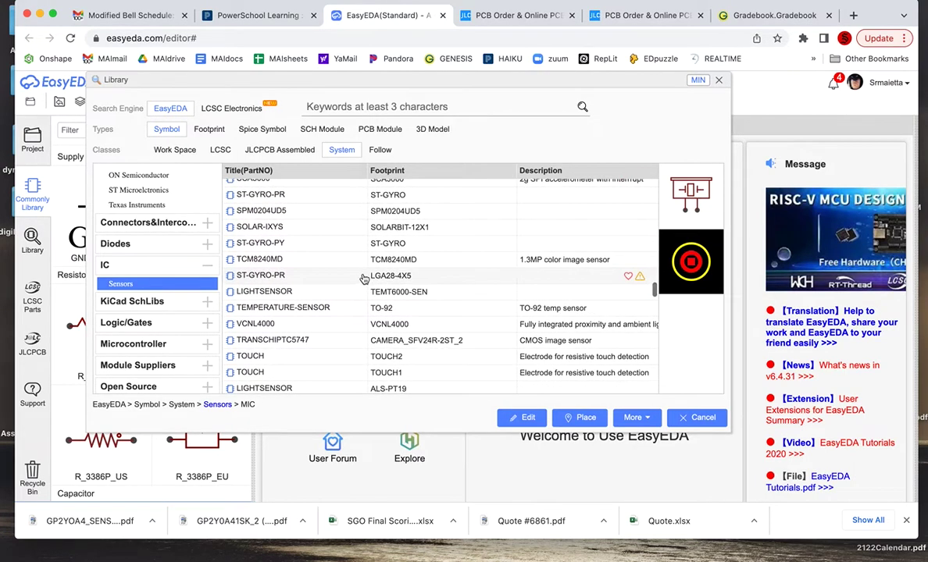
click(541, 310)
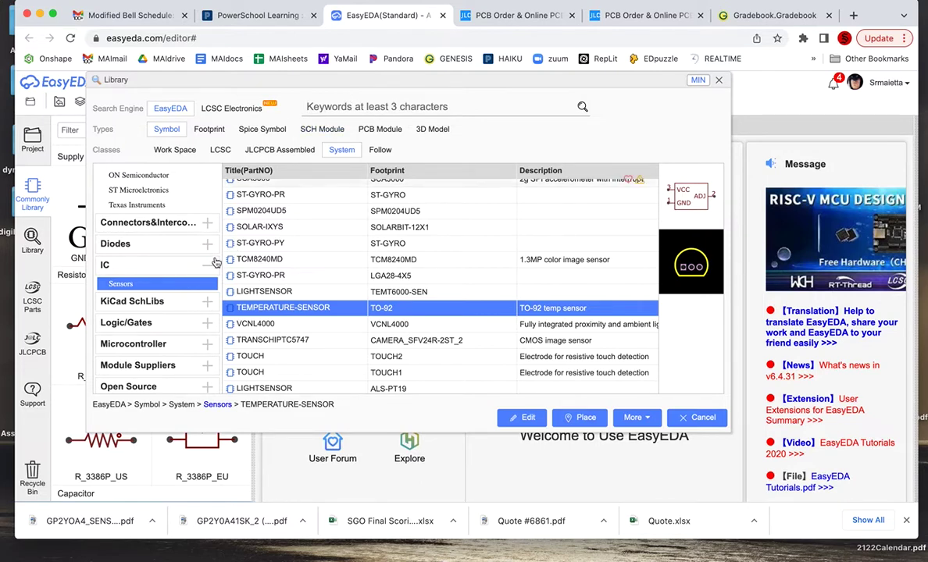
- Collapse the IC and Company categories and search the library for 4017
click(206, 265)
scroll(205, 271, up, 3)
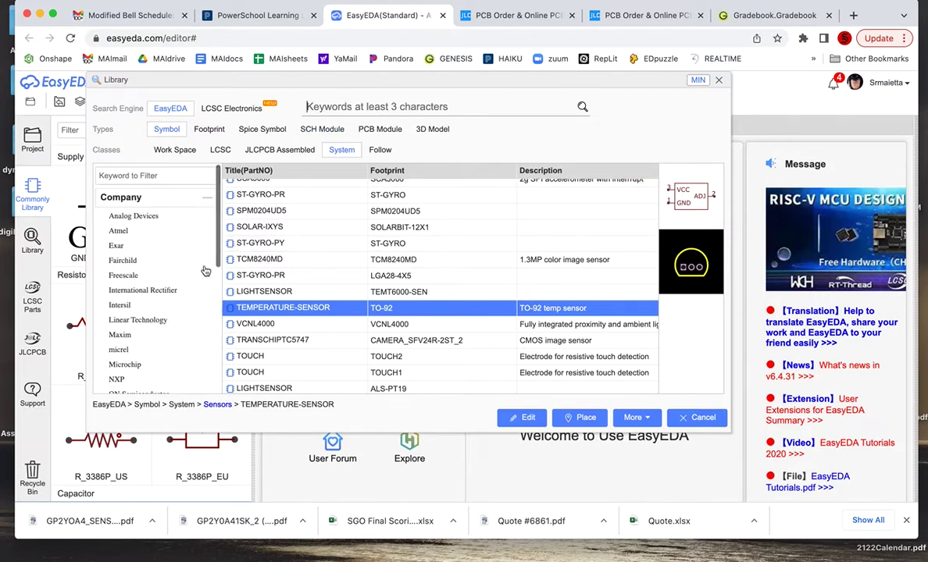
click(206, 196)
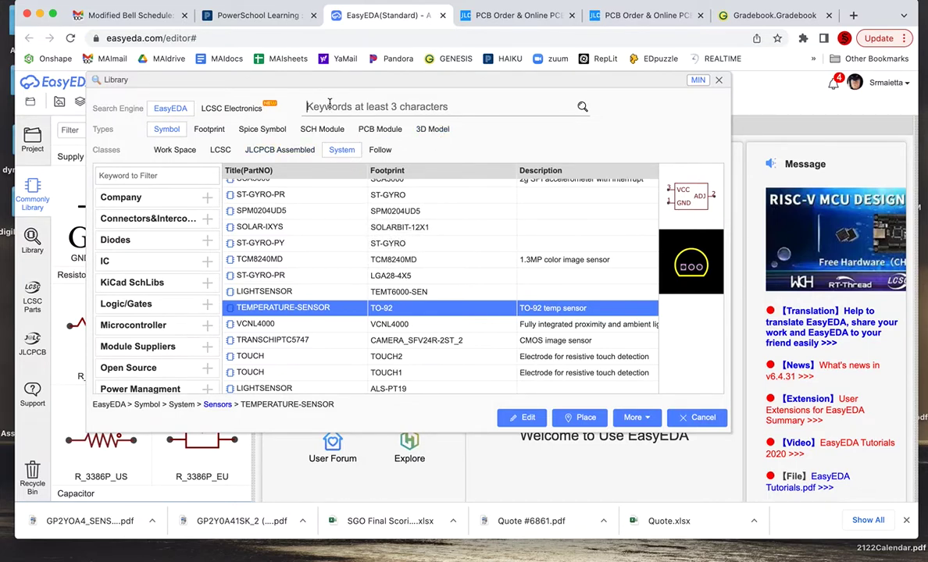
text(4017)
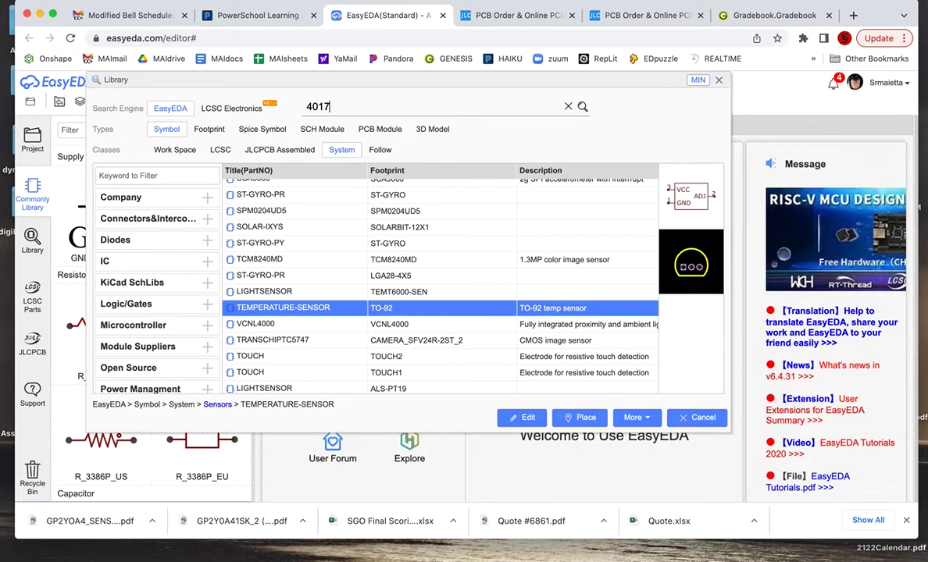
click(581, 108)
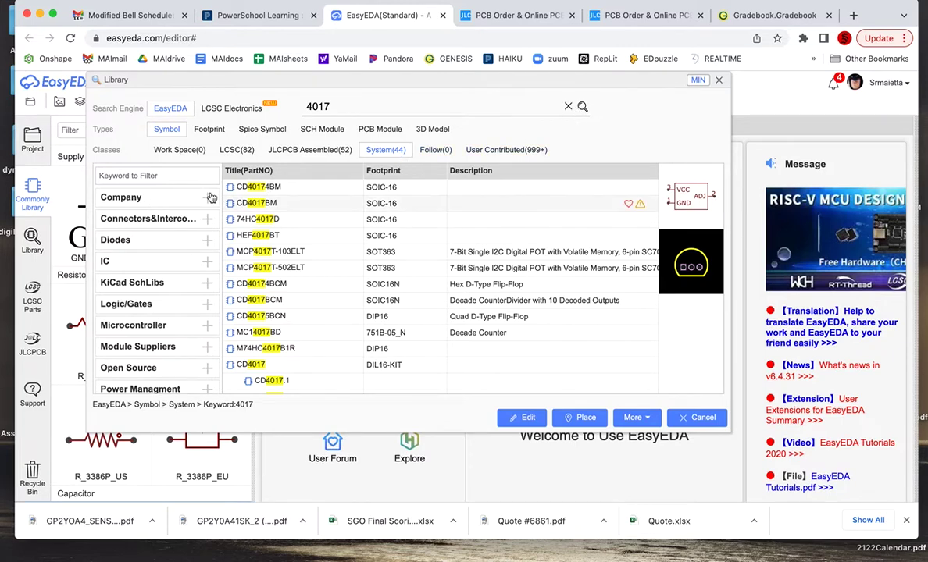
- Compare CD40174BM, CD40175BCN, MC14017BD and M74HC4017B1R, then pick the CD4017BCN DIP16 counter
scroll(295, 247, down, 3)
scroll(295, 248, down, 3)
scroll(295, 247, down, 3)
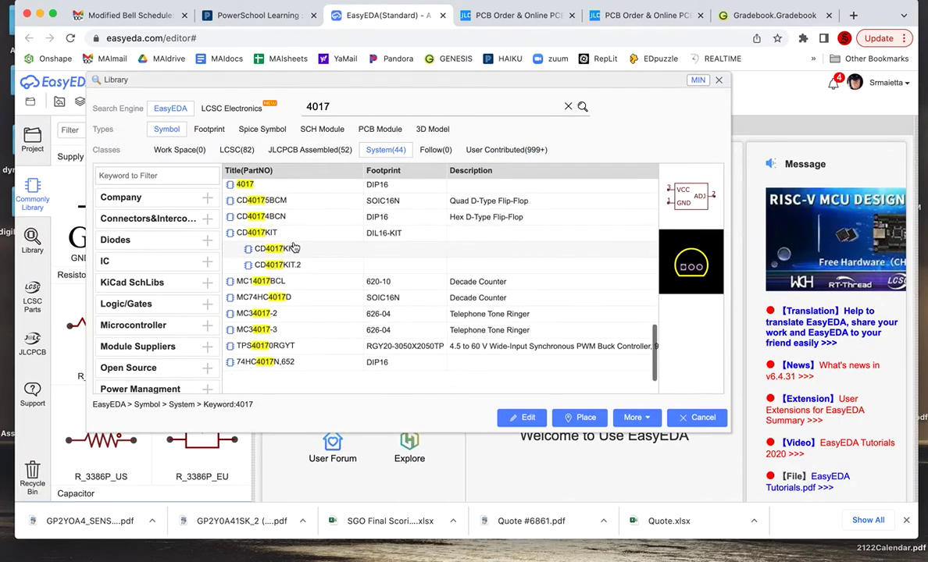
scroll(295, 248, up, 5)
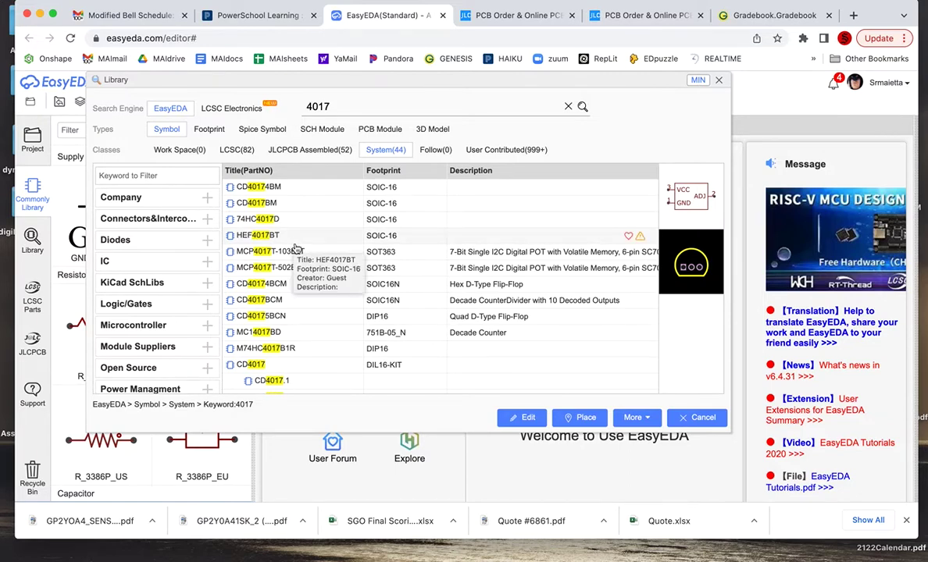
click(376, 189)
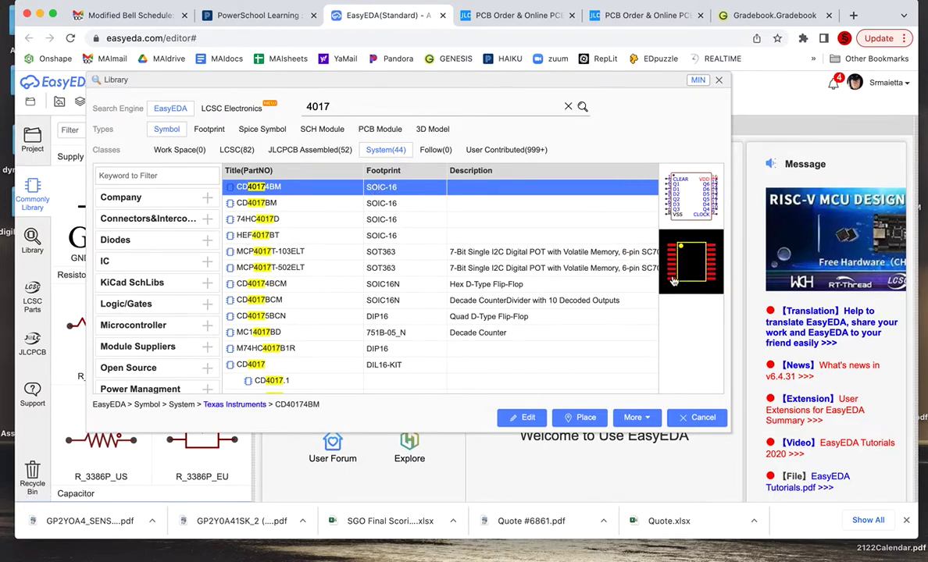
mouse_move(376, 317)
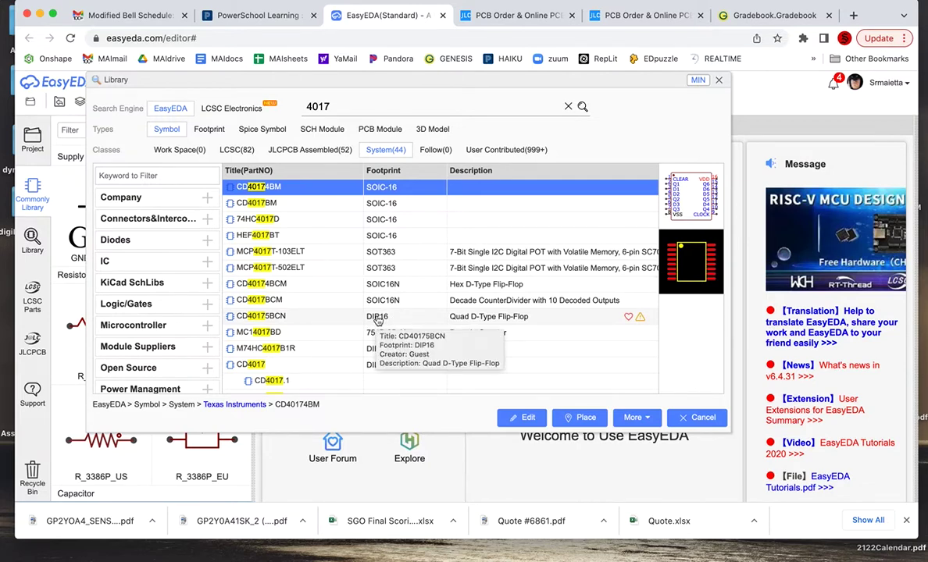
click(378, 318)
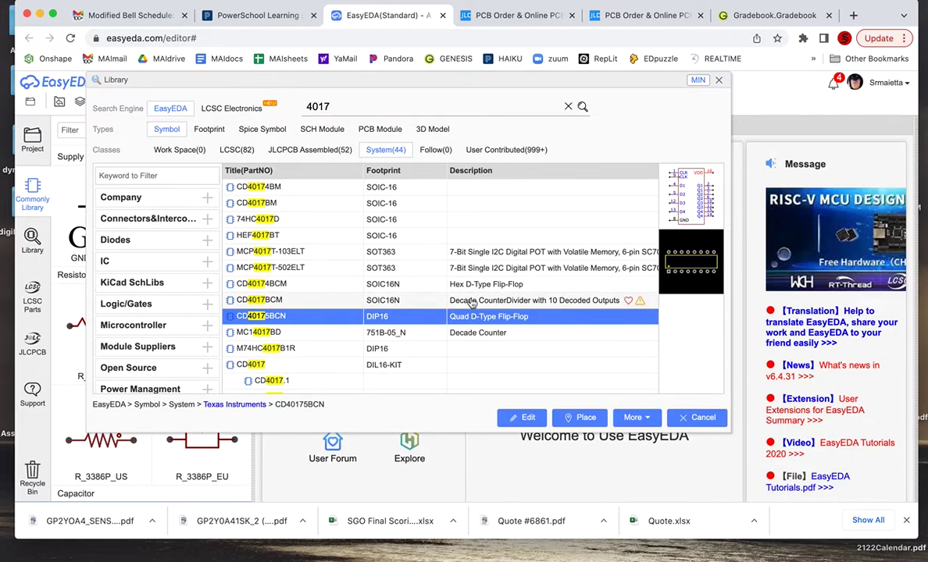
mouse_move(262, 333)
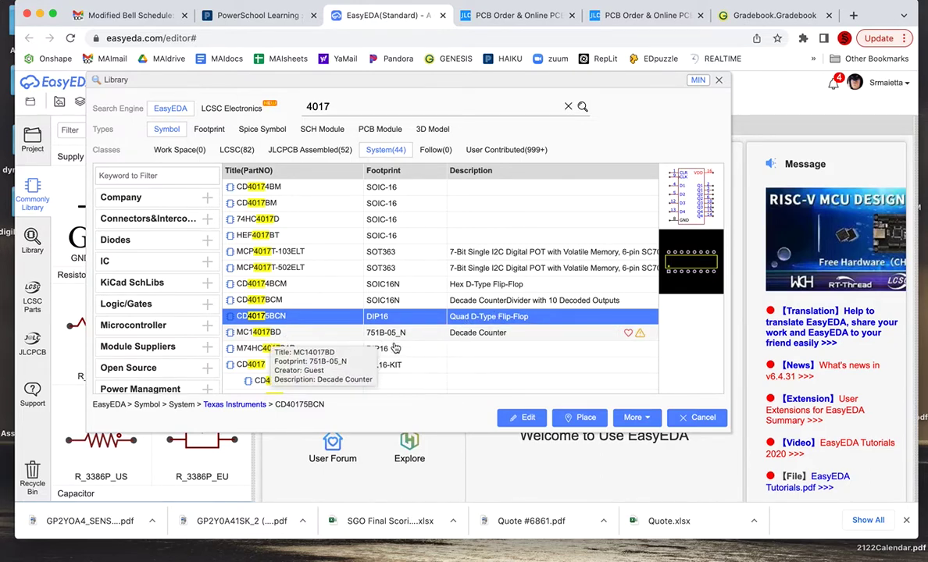
click(263, 334)
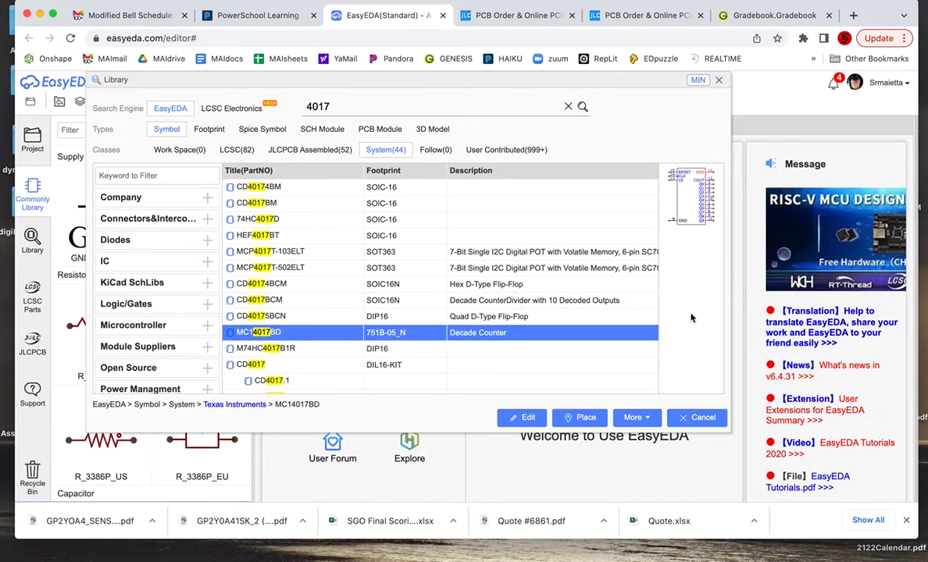
scroll(343, 314, down, 3)
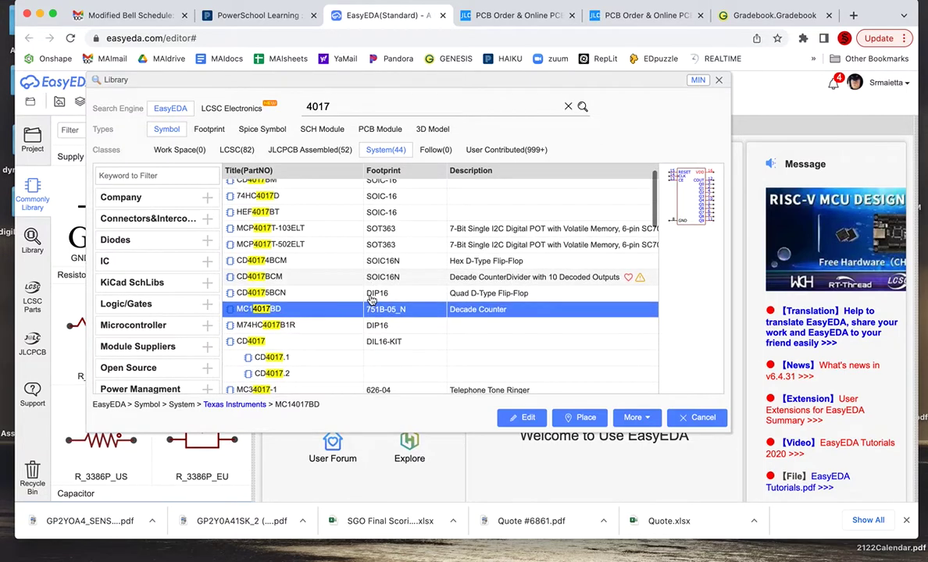
mouse_move(377, 348)
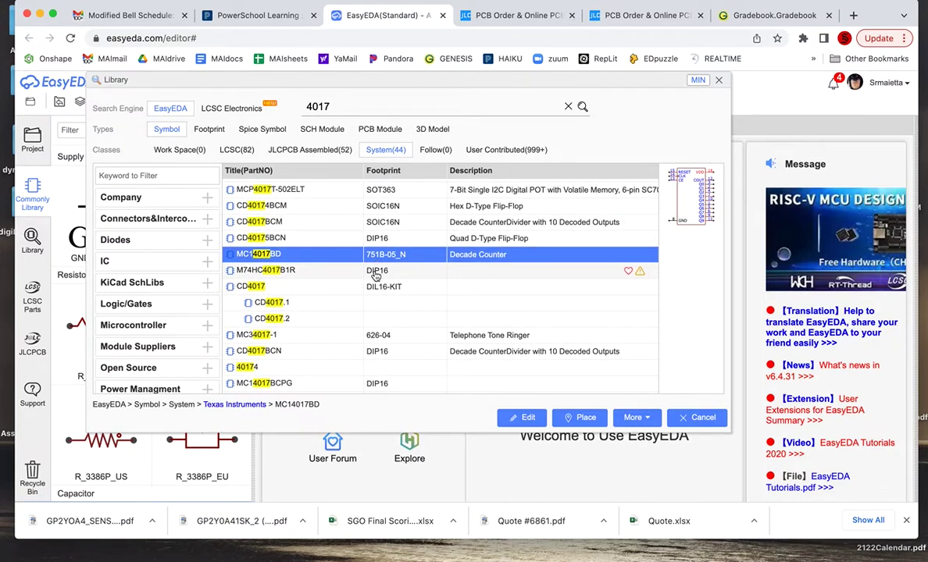
click(376, 273)
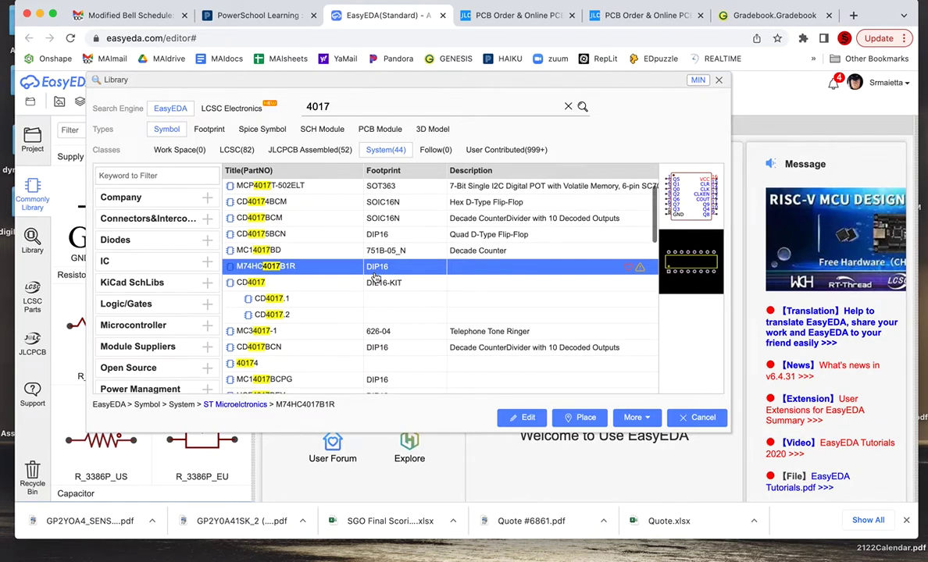
scroll(422, 283, down, 2)
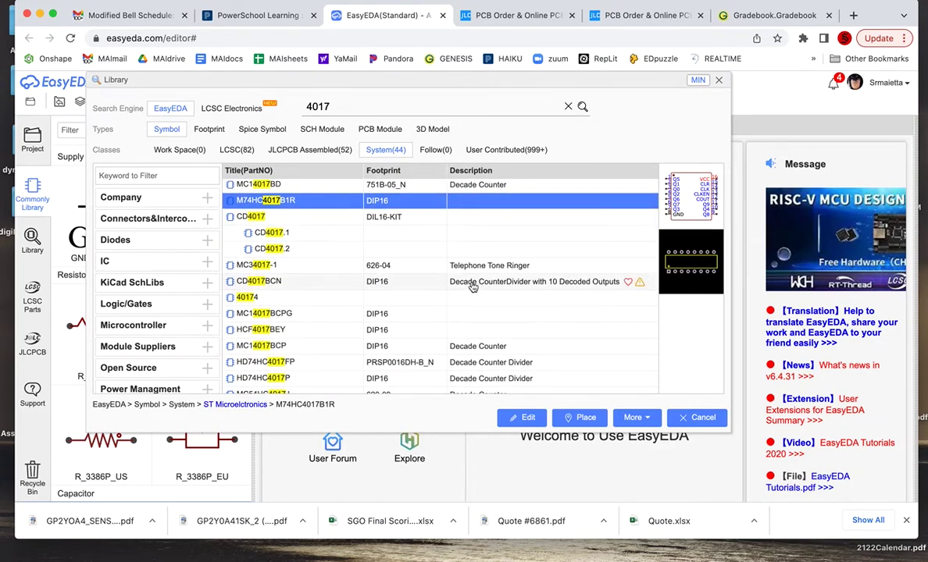
click(255, 283)
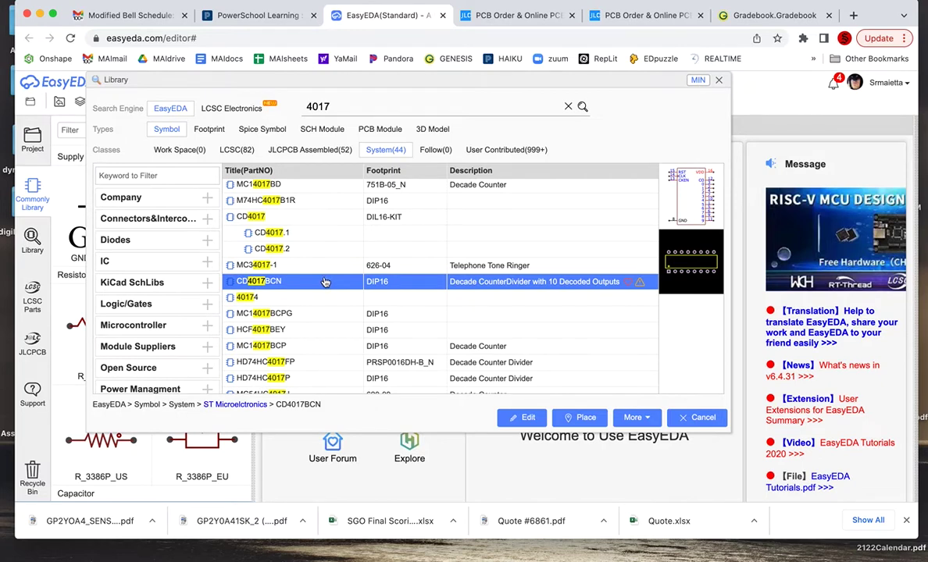
- Add CD4017BCN to favorites and close the Library
click(645, 417)
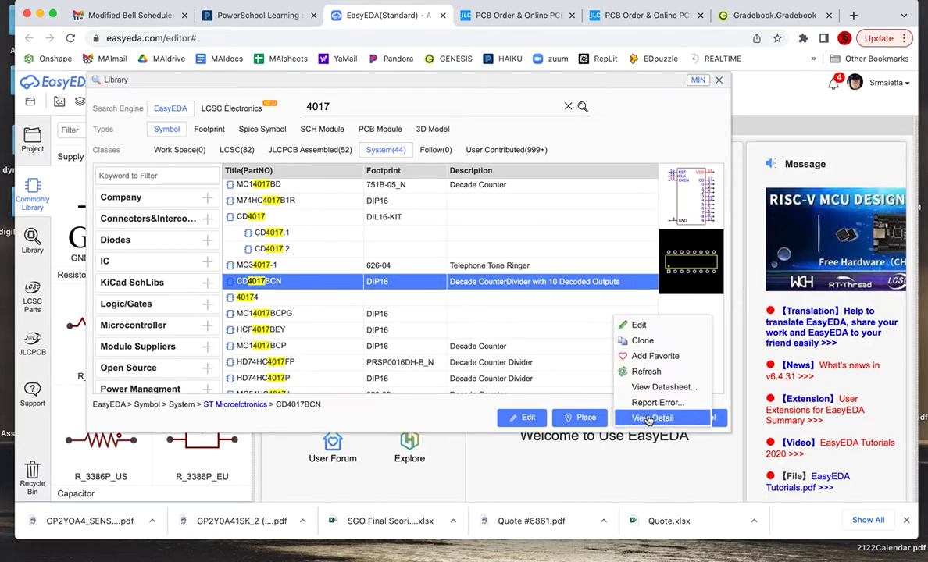
click(654, 356)
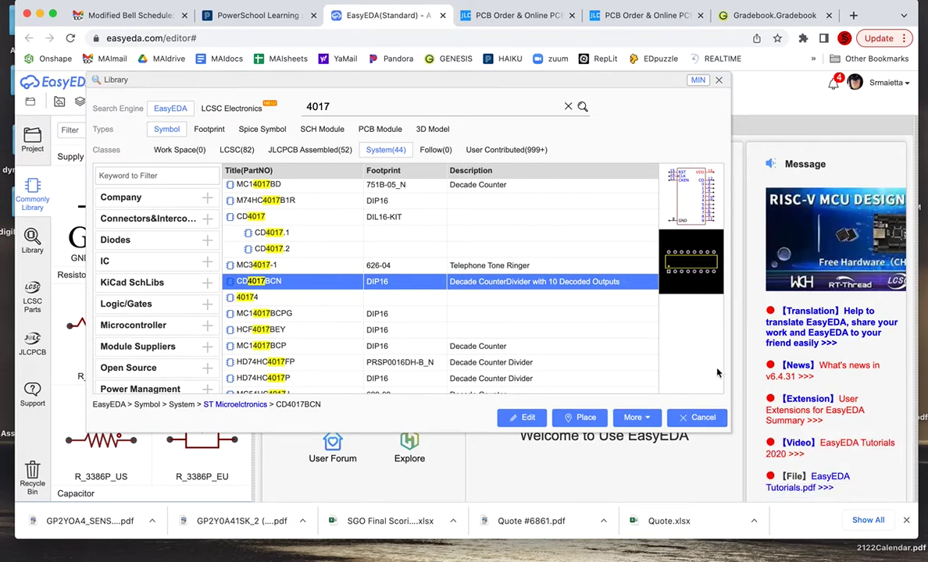
click(702, 420)
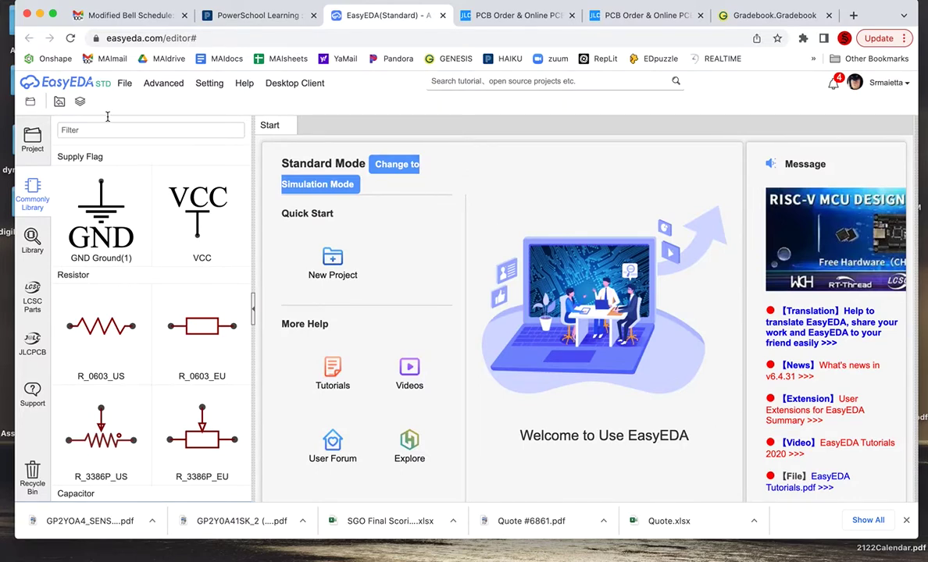
- Reopen the Library on the Work Space class with My Favorites folders expanded
click(28, 245)
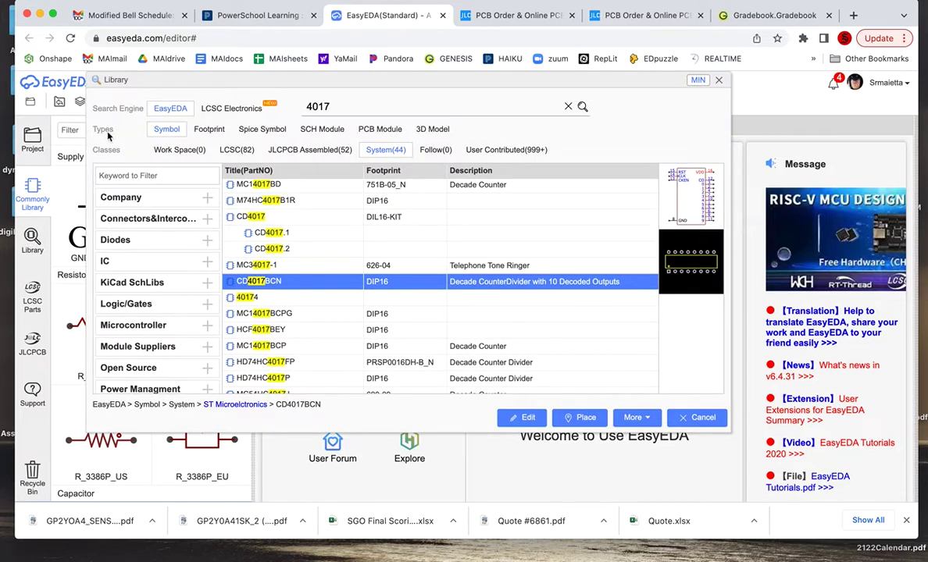
click(181, 151)
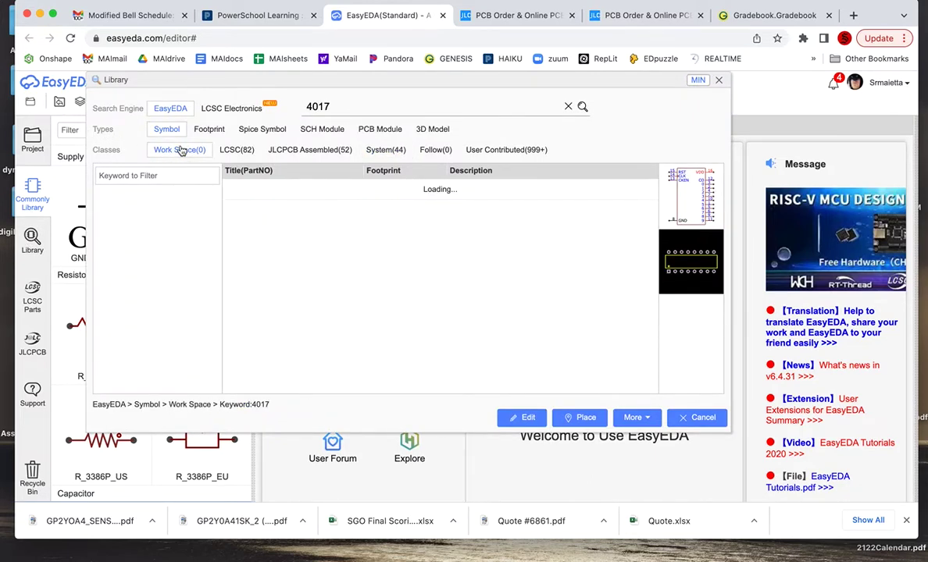
click(206, 218)
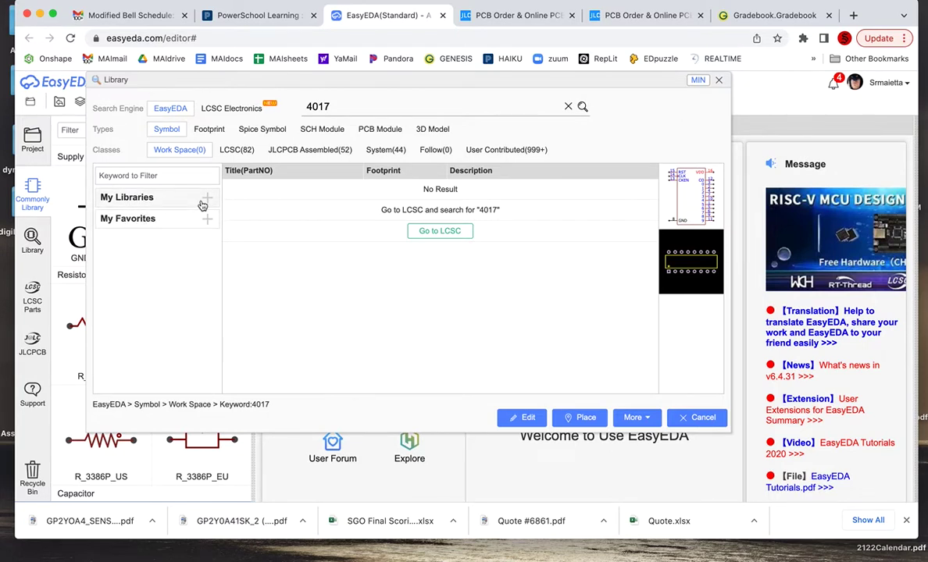
click(201, 204)
click(207, 222)
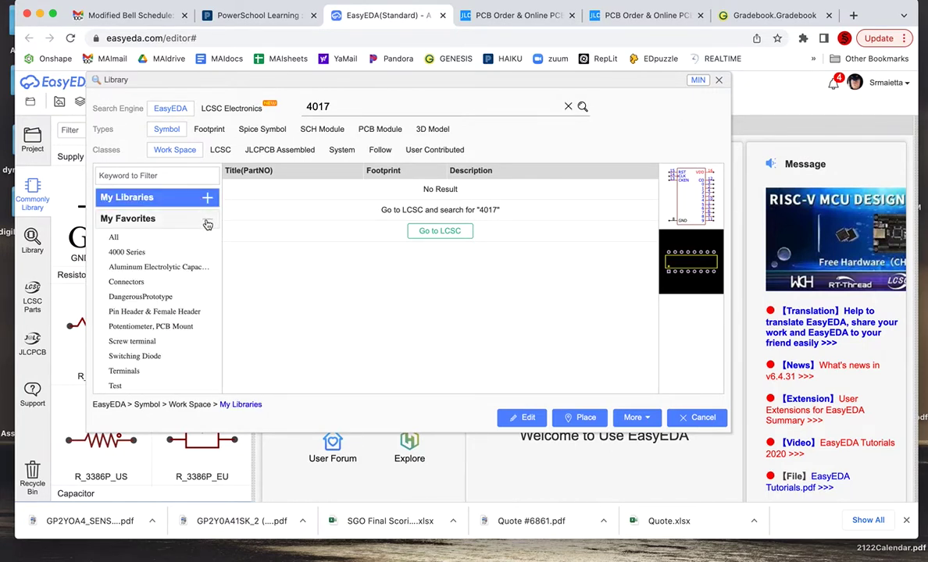
- List all favorite parts and scroll down to the newly added CD4017BCN
click(207, 224)
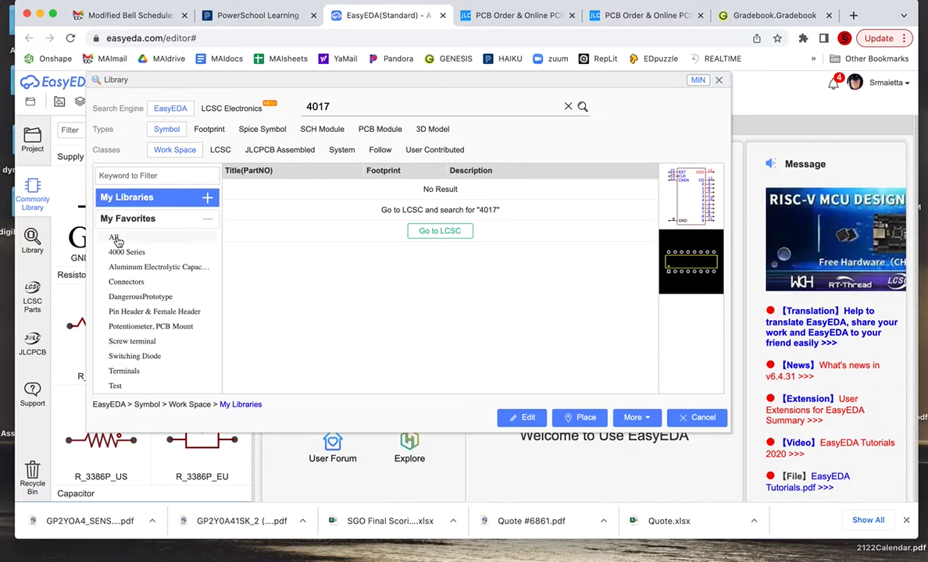
click(115, 239)
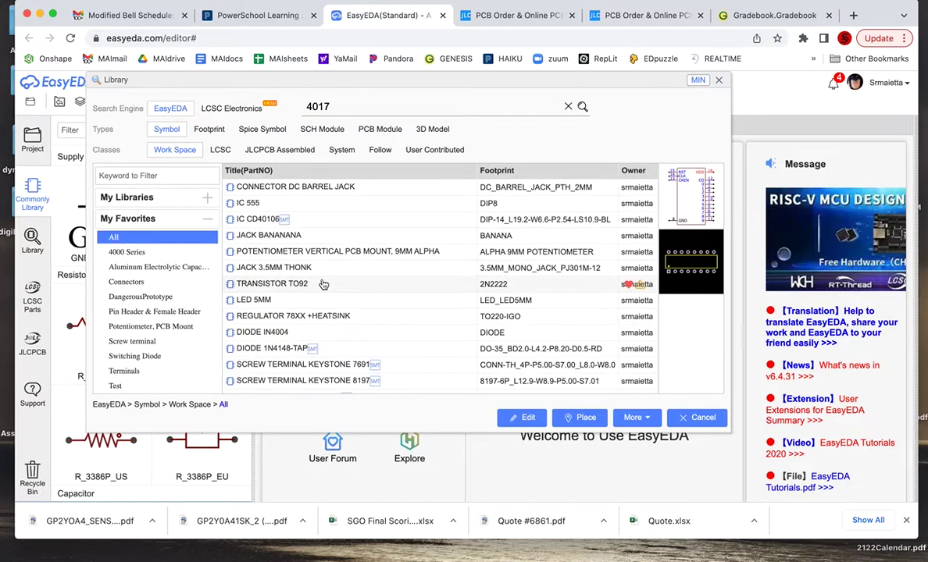
scroll(322, 284, down, 2)
scroll(297, 312, down, 3)
scroll(257, 352, down, 2)
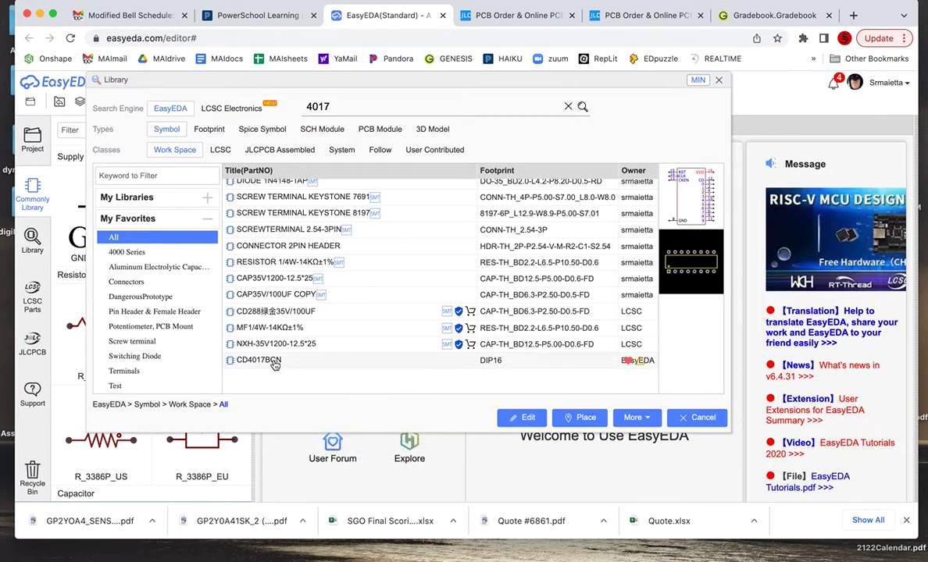
mouse_move(259, 360)
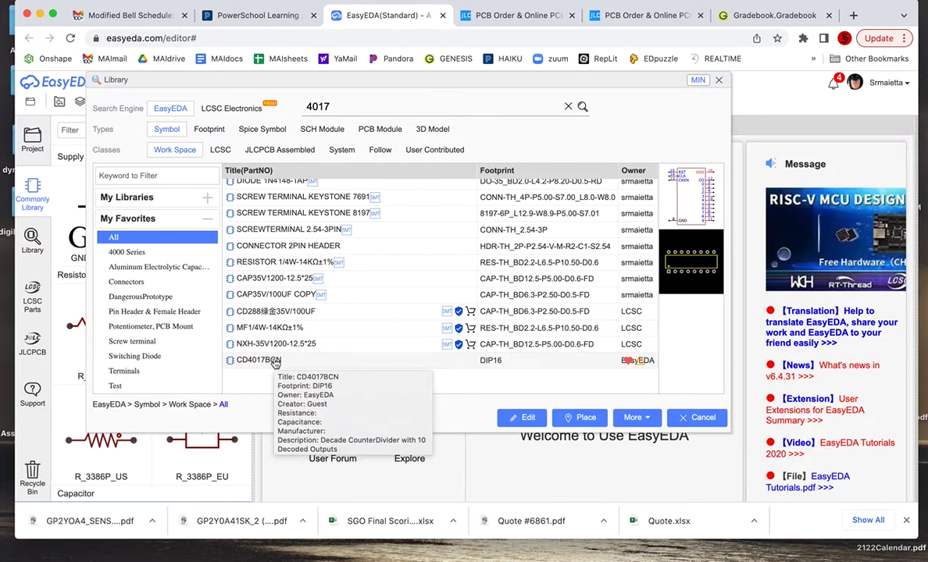
scroll(275, 361, up, 5)
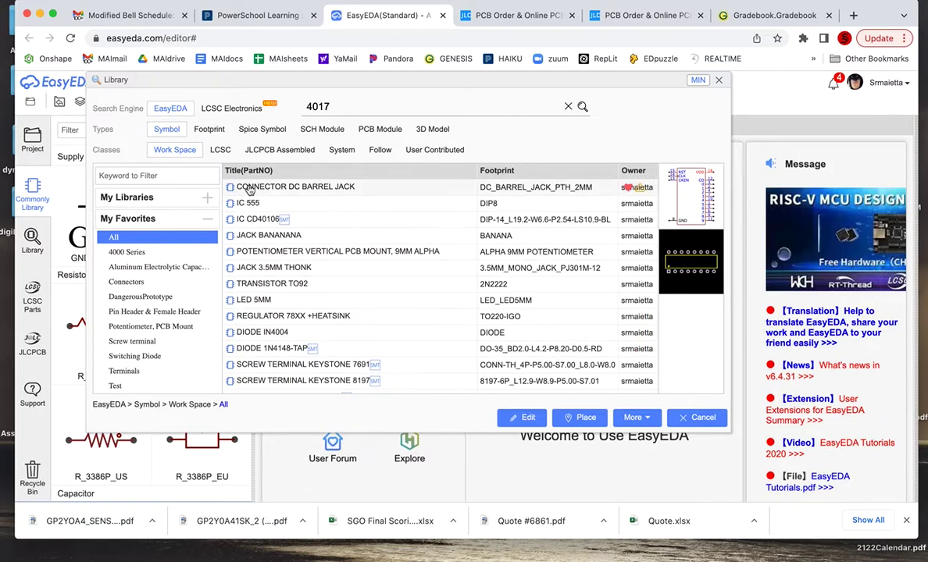
- Preview the DC barrel jack, IC 555, CD40106, banana jack and 9mm potentiometer favorites
click(300, 190)
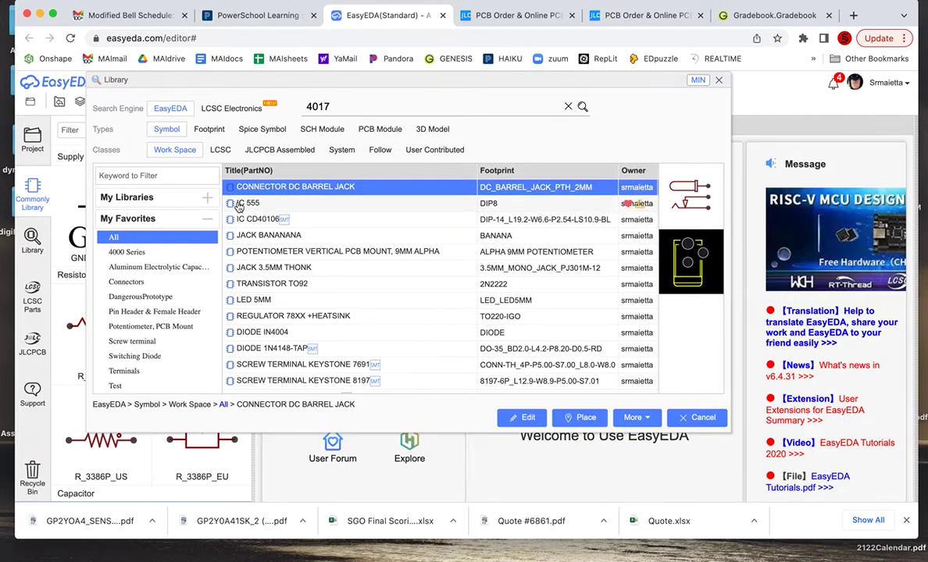
click(490, 204)
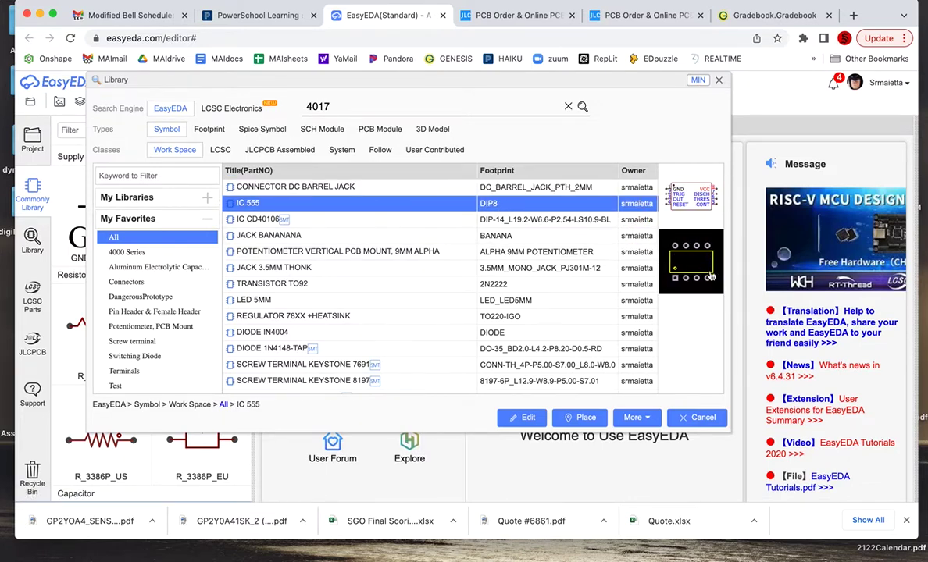
click(264, 223)
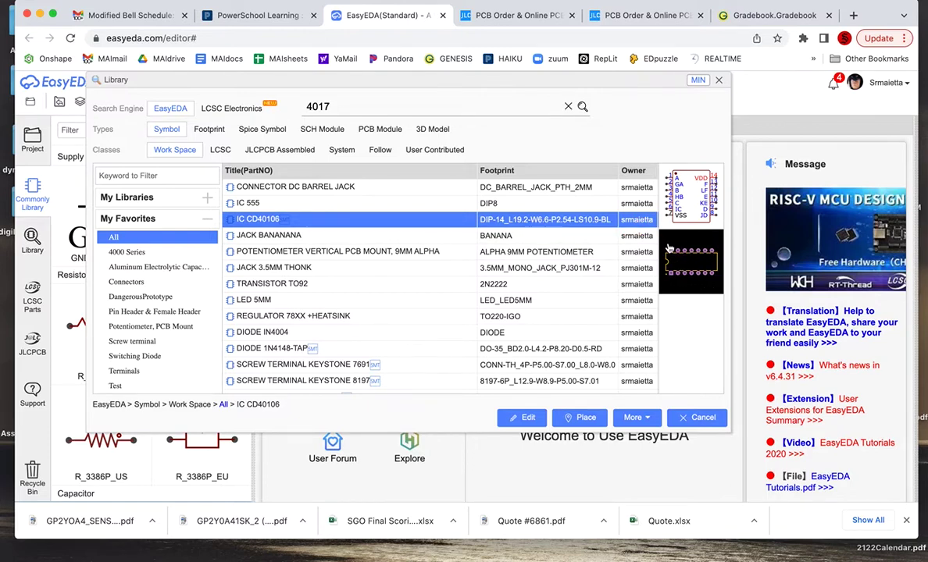
click(273, 236)
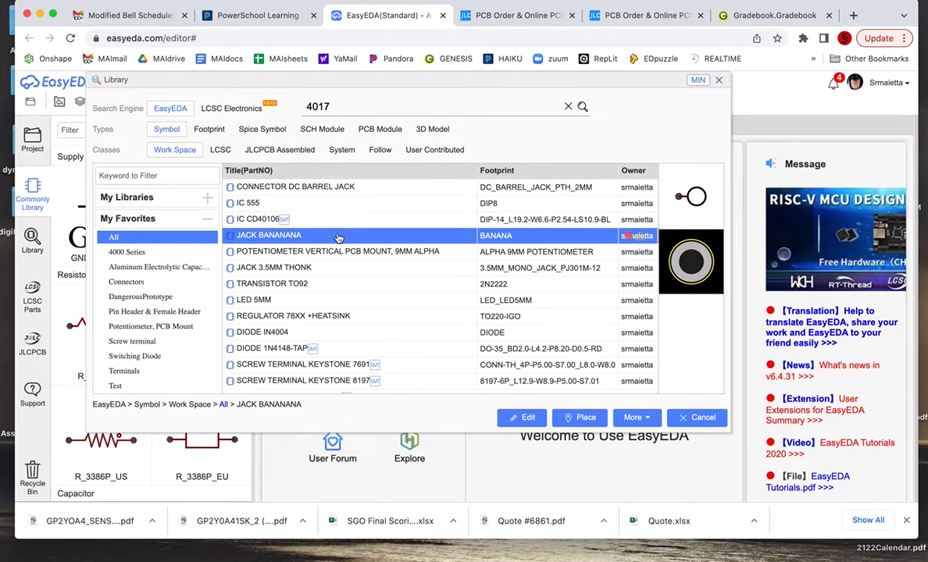
click(398, 254)
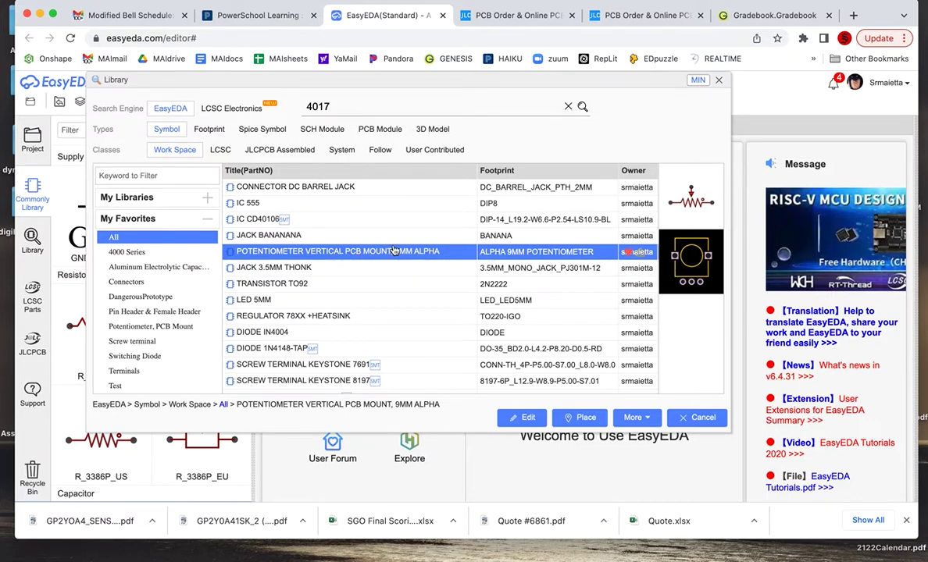
mouse_move(335, 250)
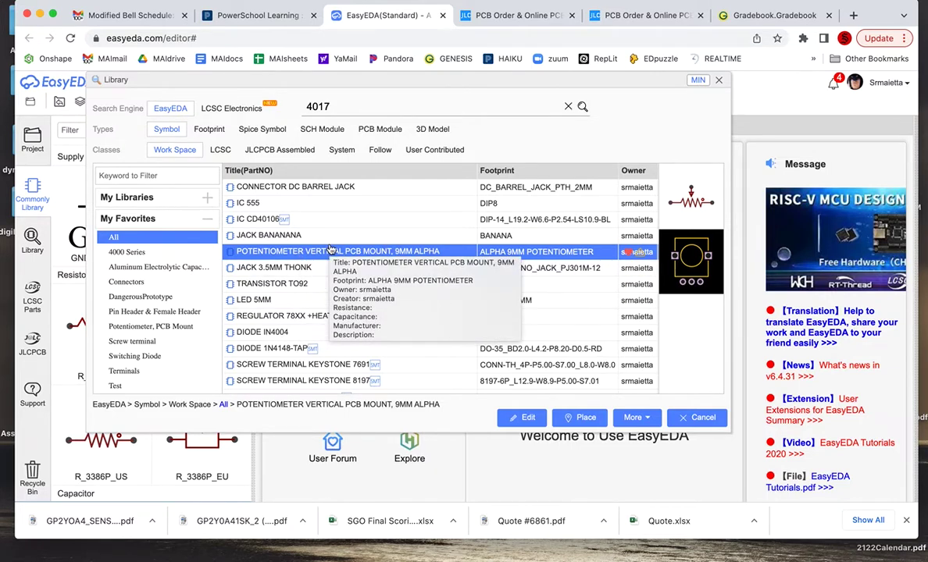
click(273, 273)
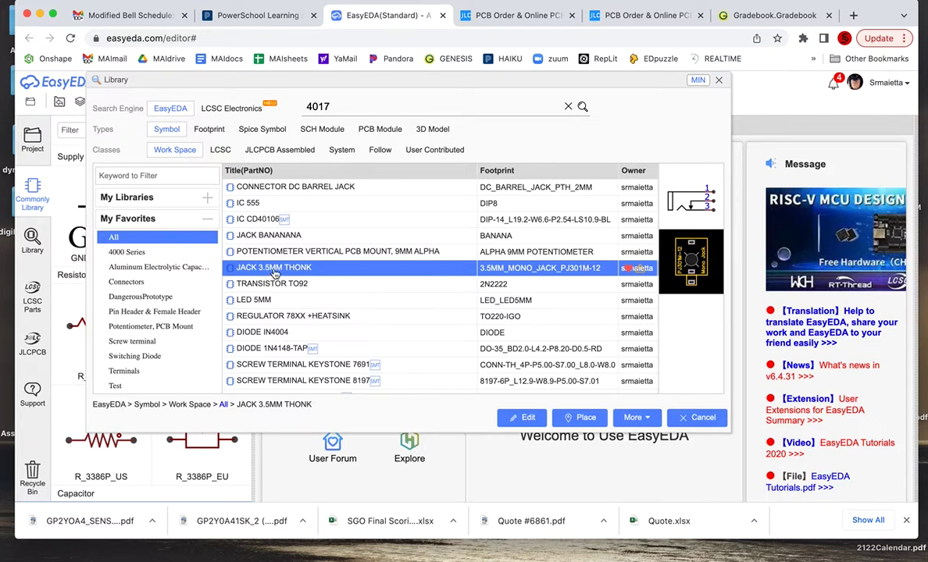
click(317, 286)
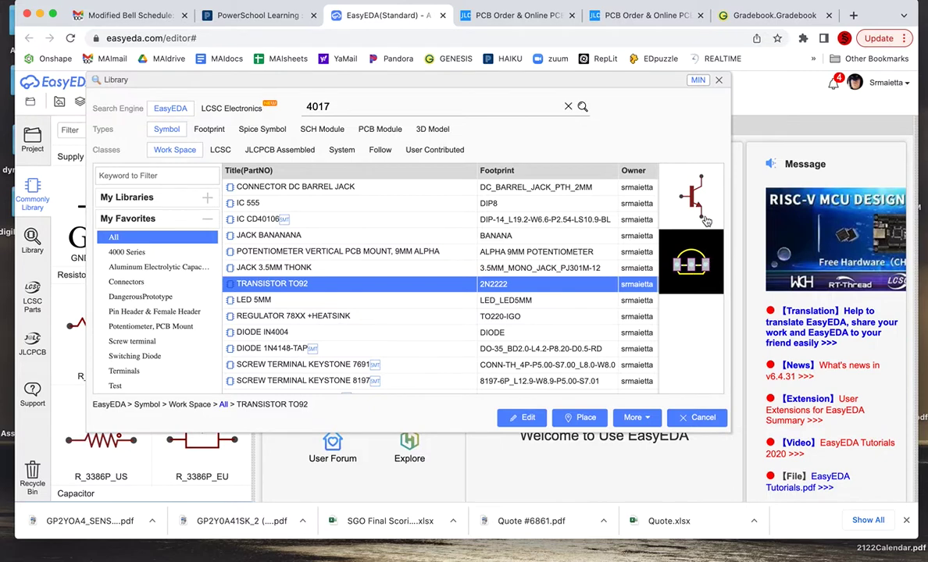
mouse_move(273, 308)
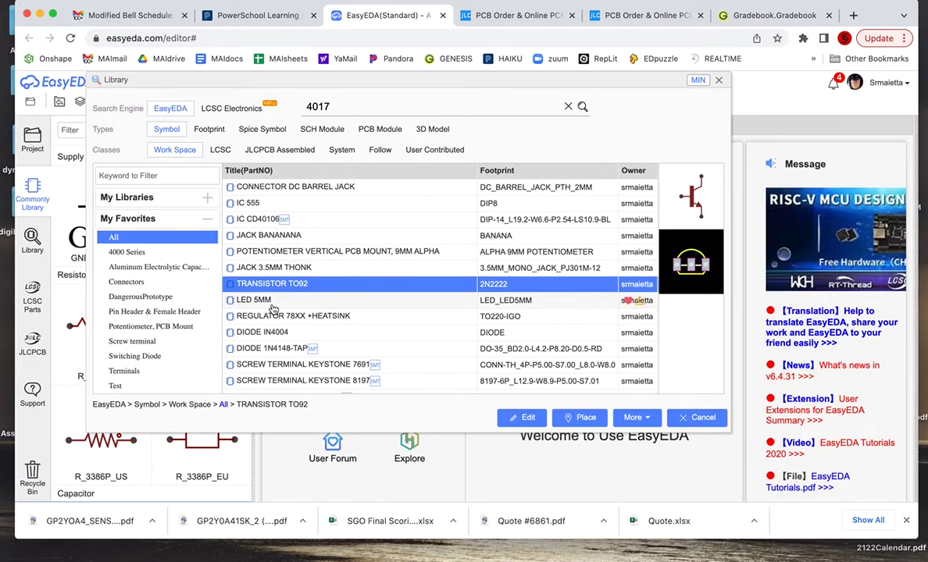
click(273, 309)
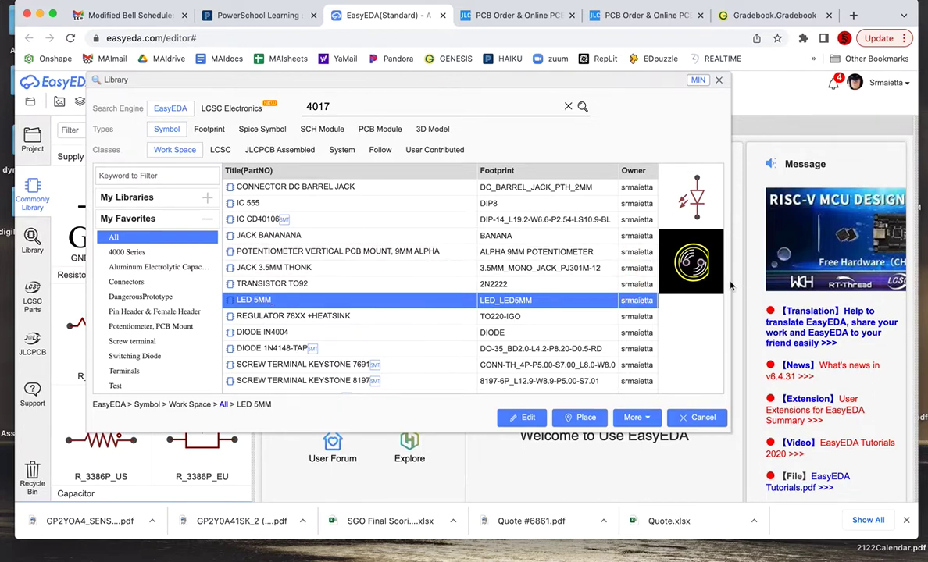
click(324, 319)
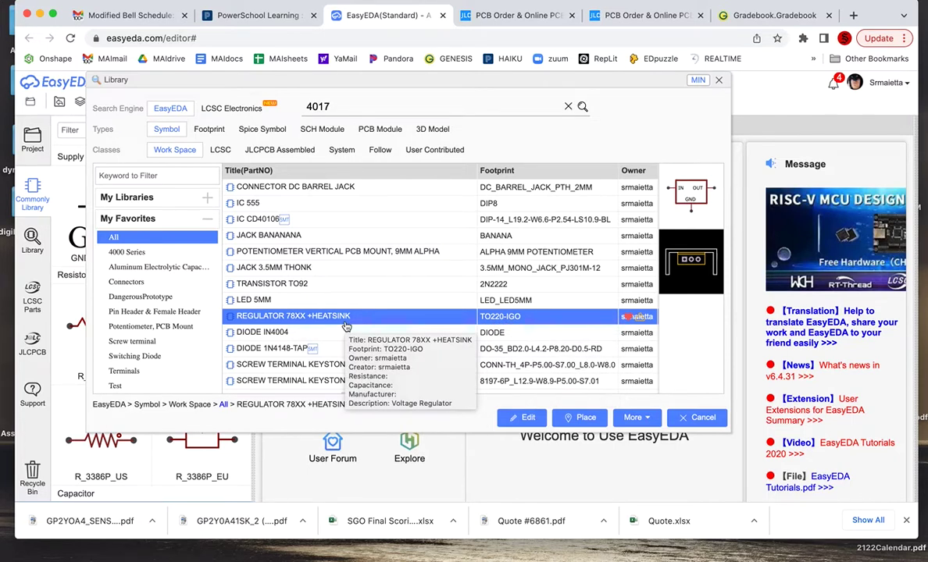
click(273, 332)
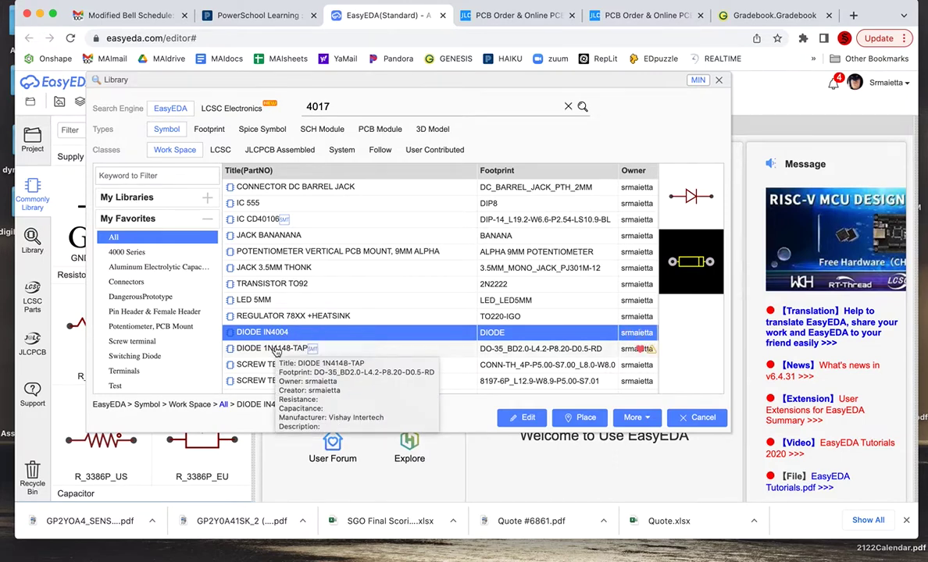
click(266, 355)
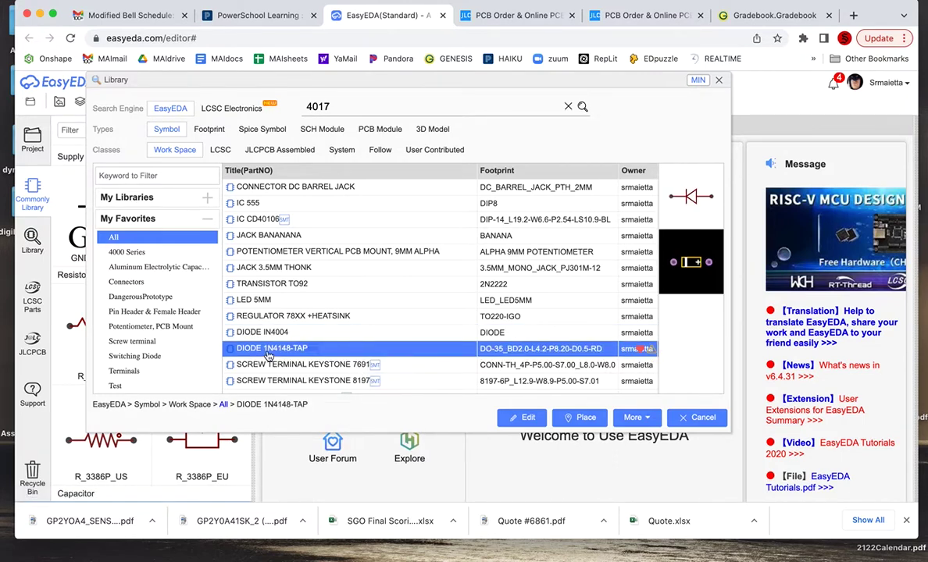
click(485, 336)
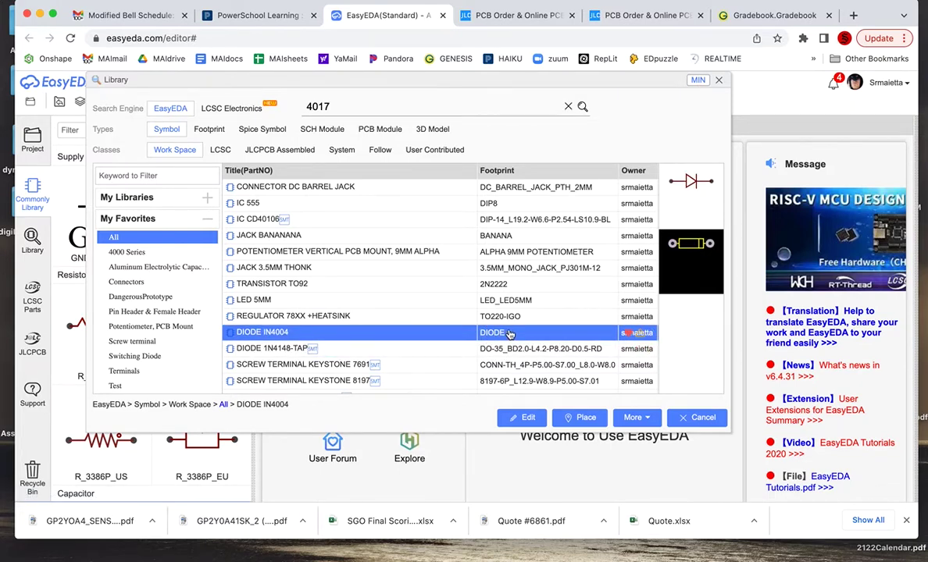
click(516, 353)
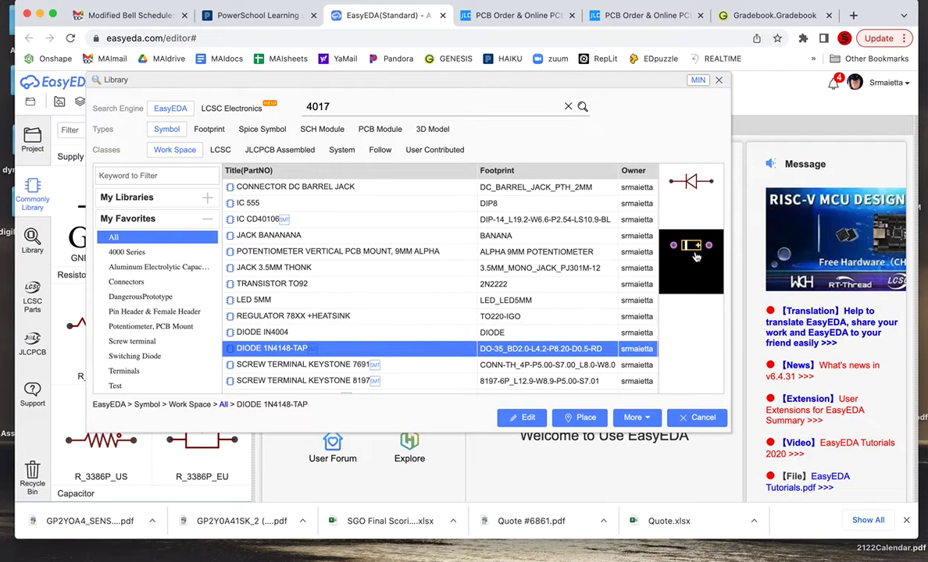
scroll(410, 348, down, 5)
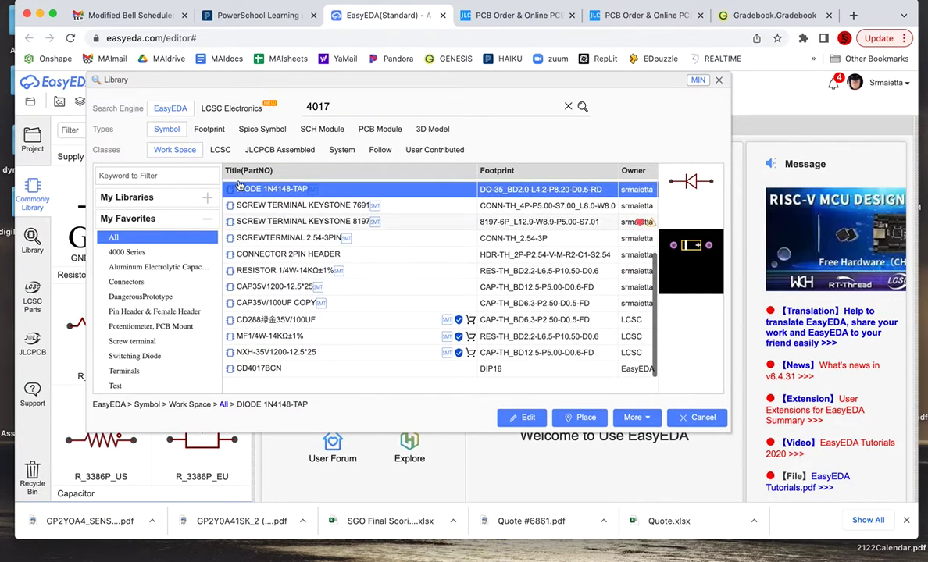
click(269, 207)
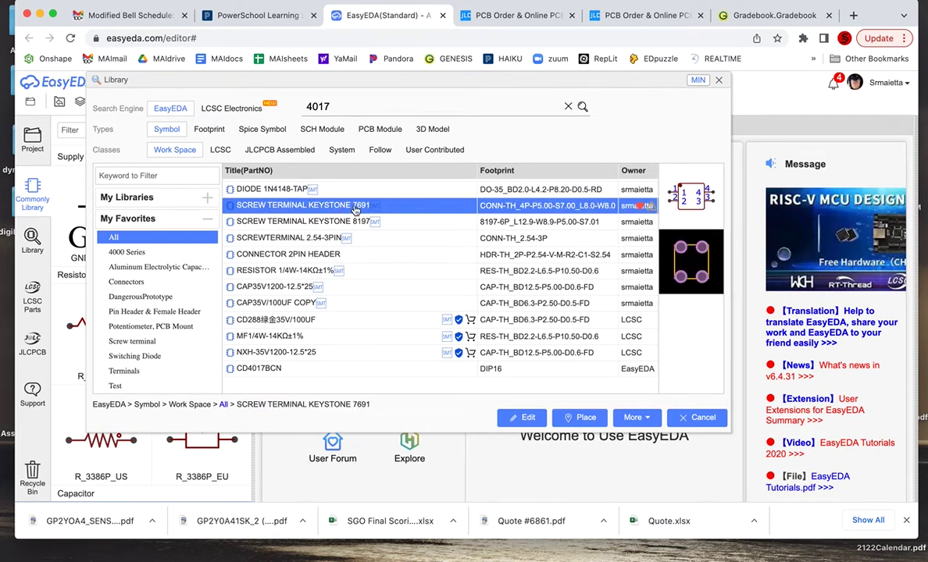
click(354, 222)
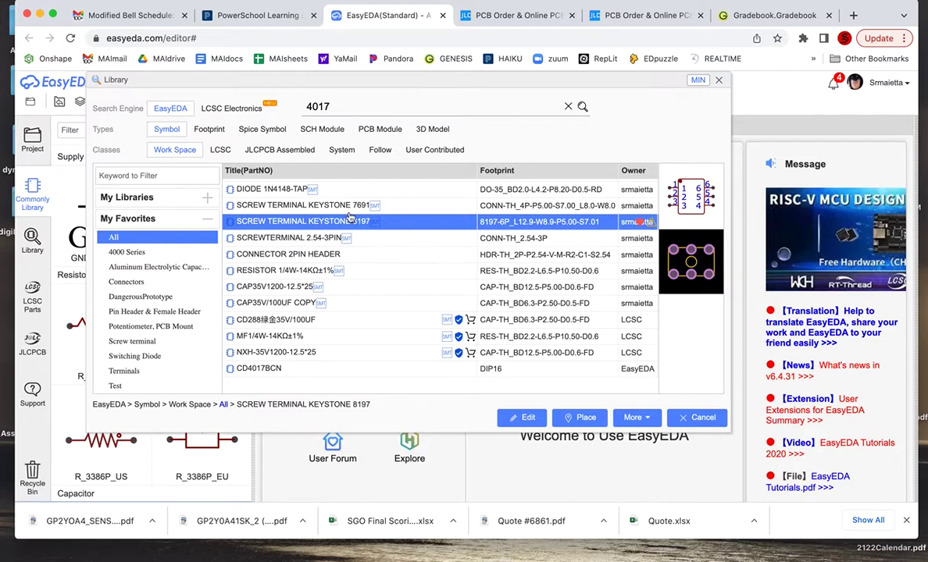
click(320, 212)
click(320, 227)
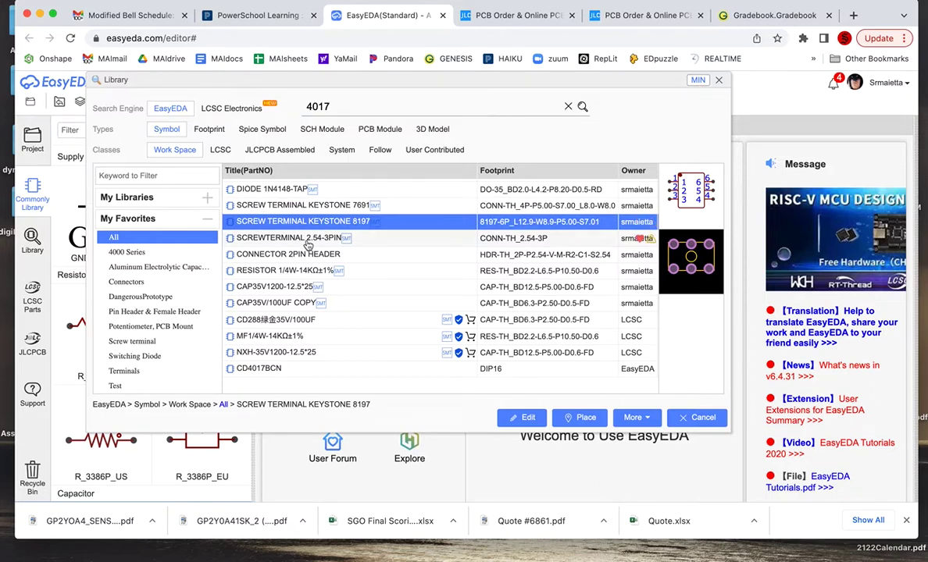
click(309, 238)
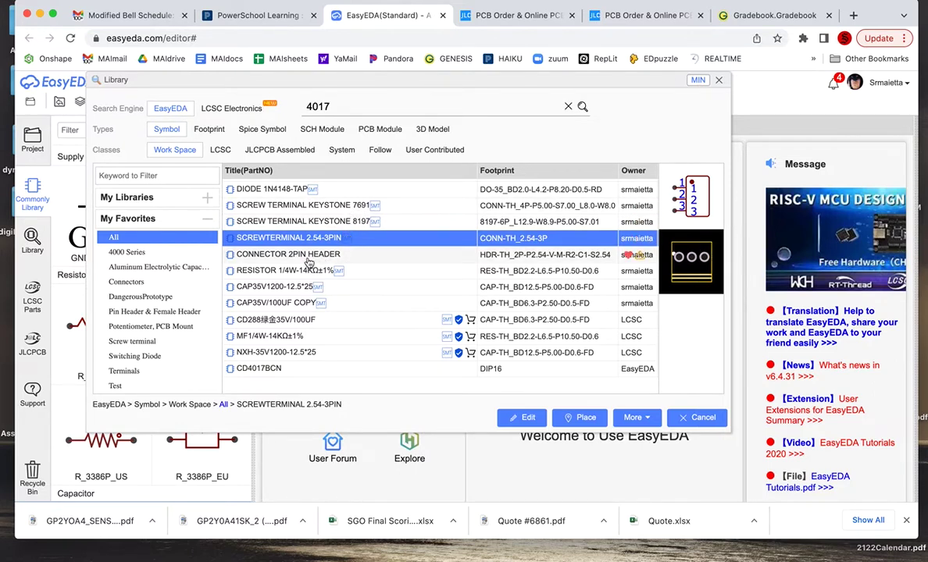
click(544, 256)
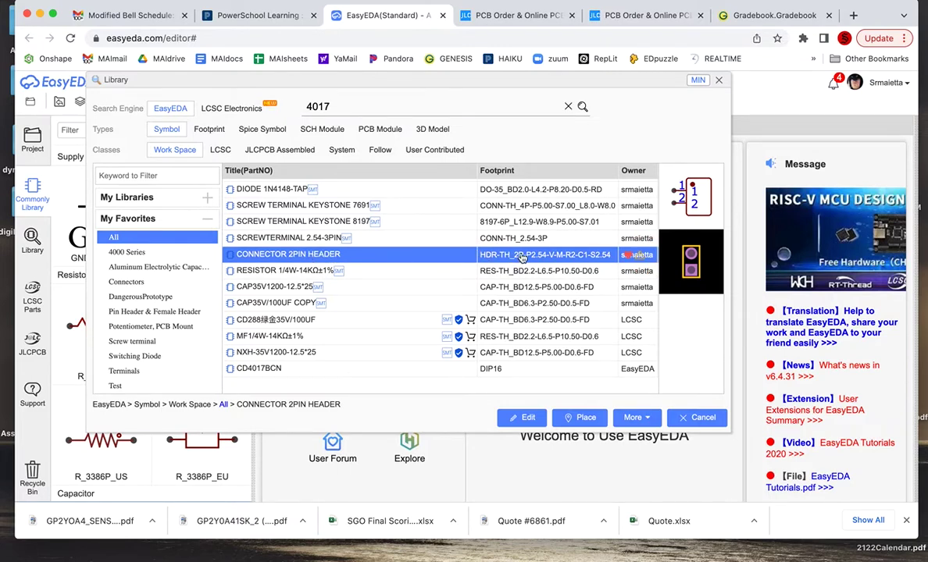
click(259, 273)
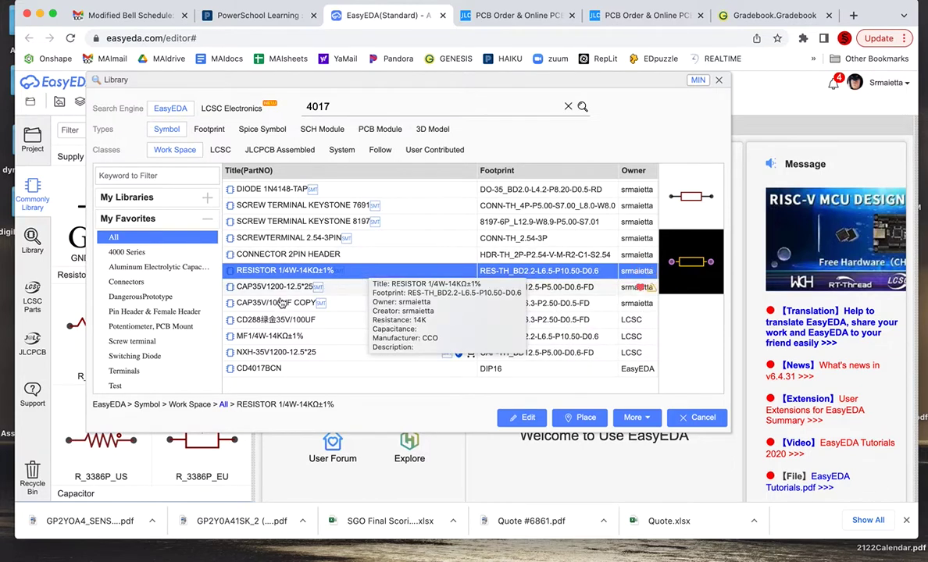
click(253, 294)
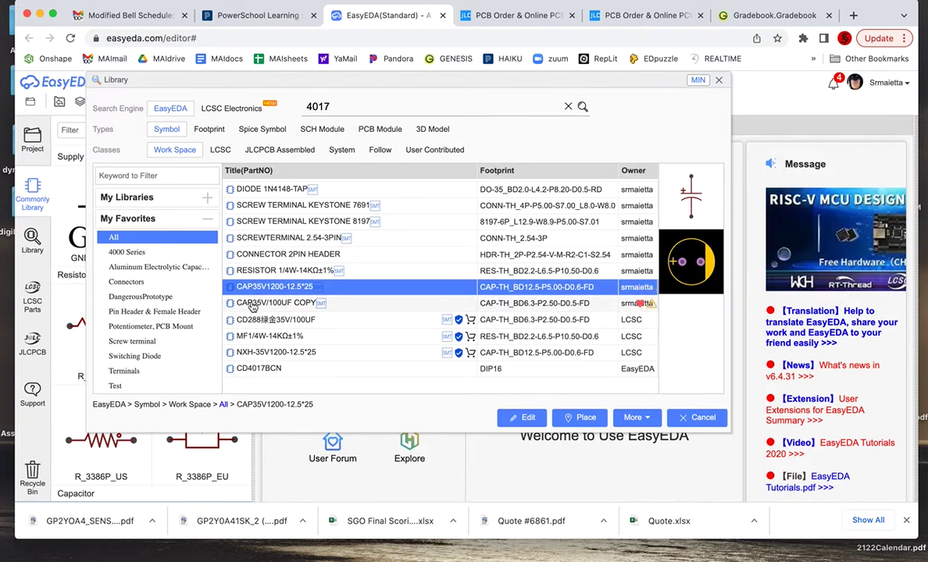
click(252, 305)
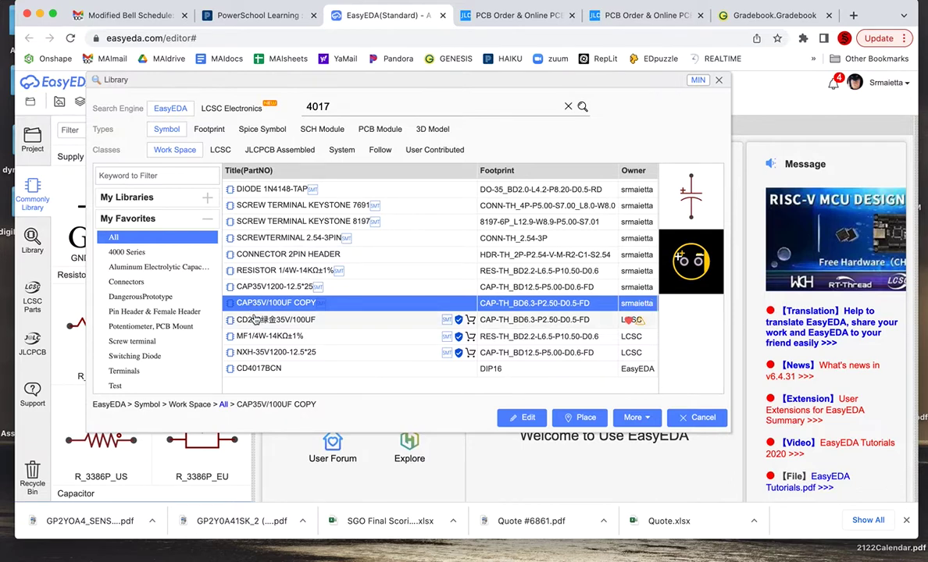
click(263, 321)
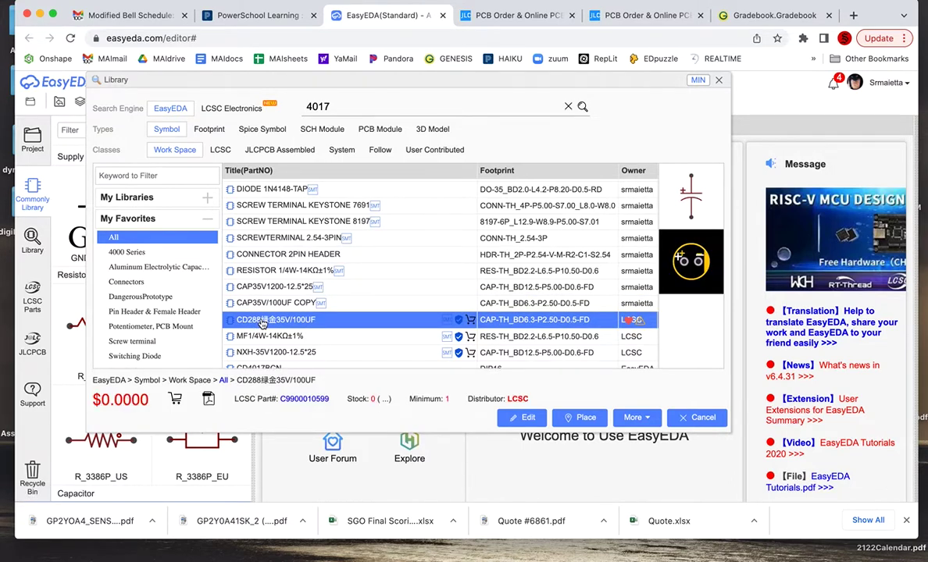
click(263, 307)
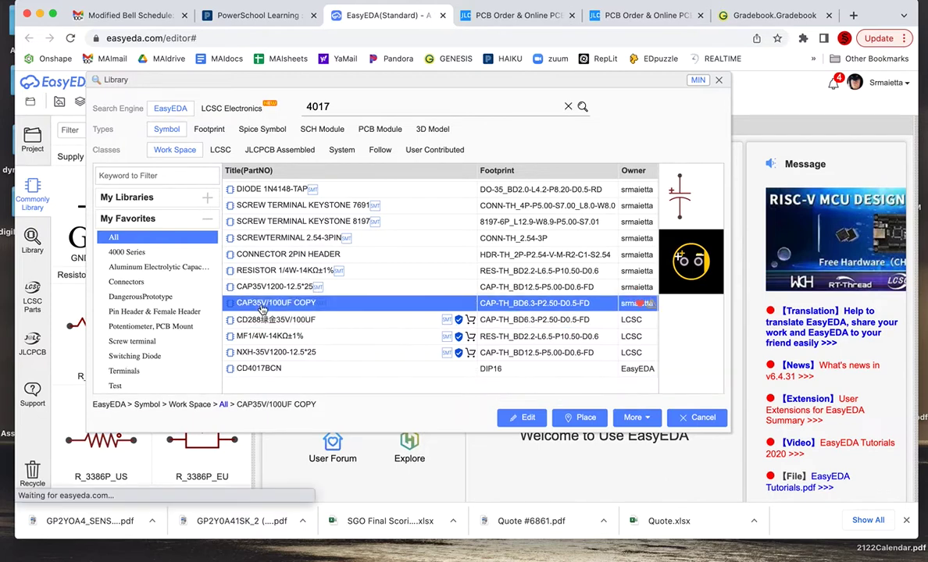
click(267, 323)
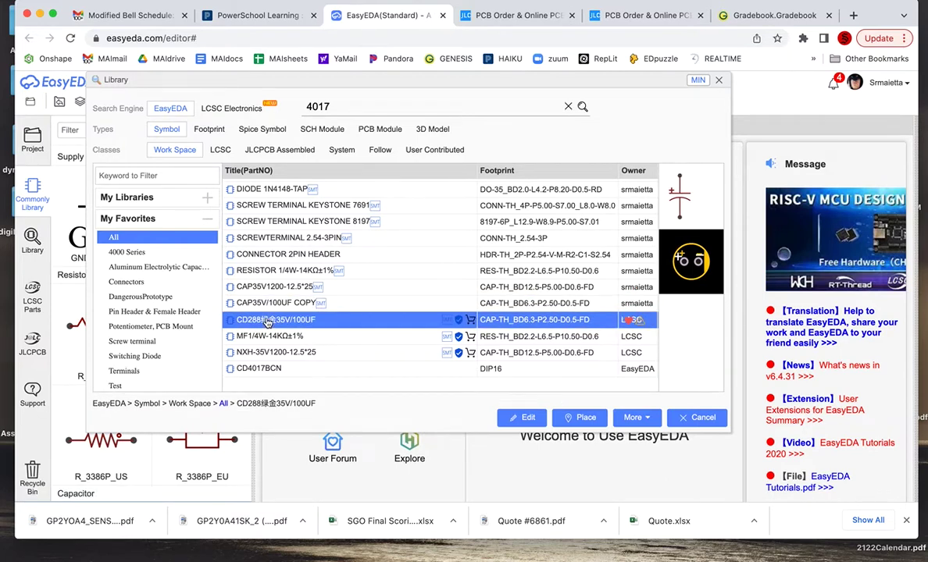
- Remove the CD288 capacitor and the MF1/4W-14KΩ±1% resistor from My Favorites
scroll(564, 323, down, 1)
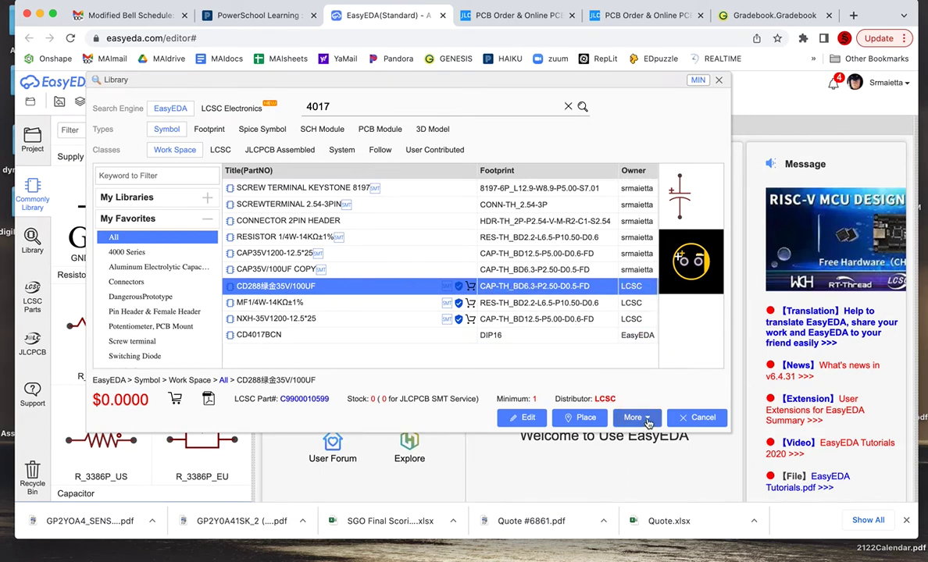
click(647, 421)
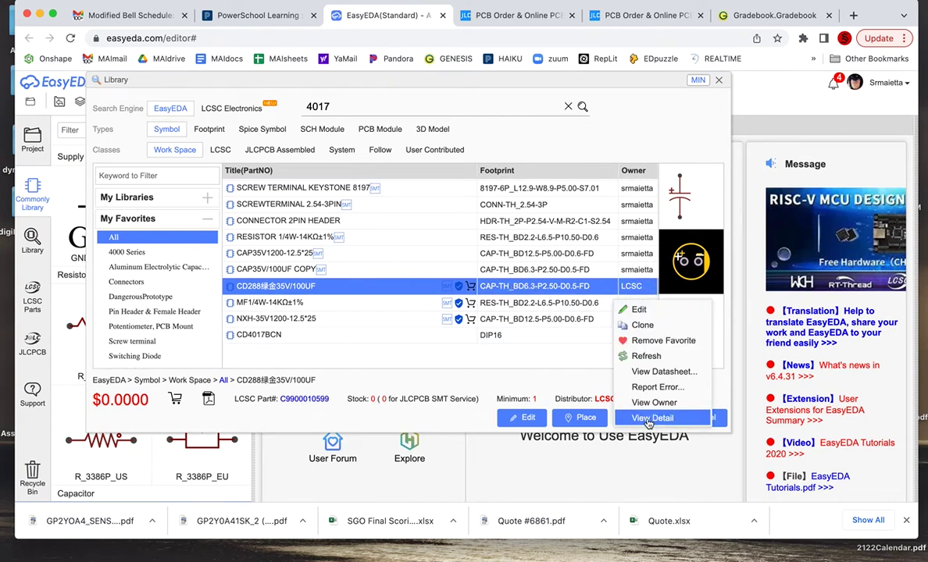
click(645, 343)
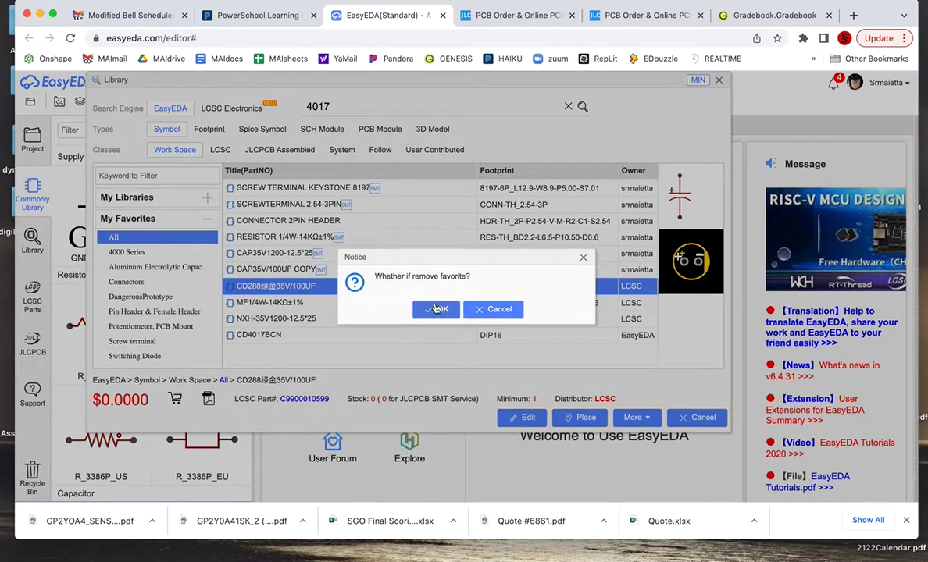
click(437, 310)
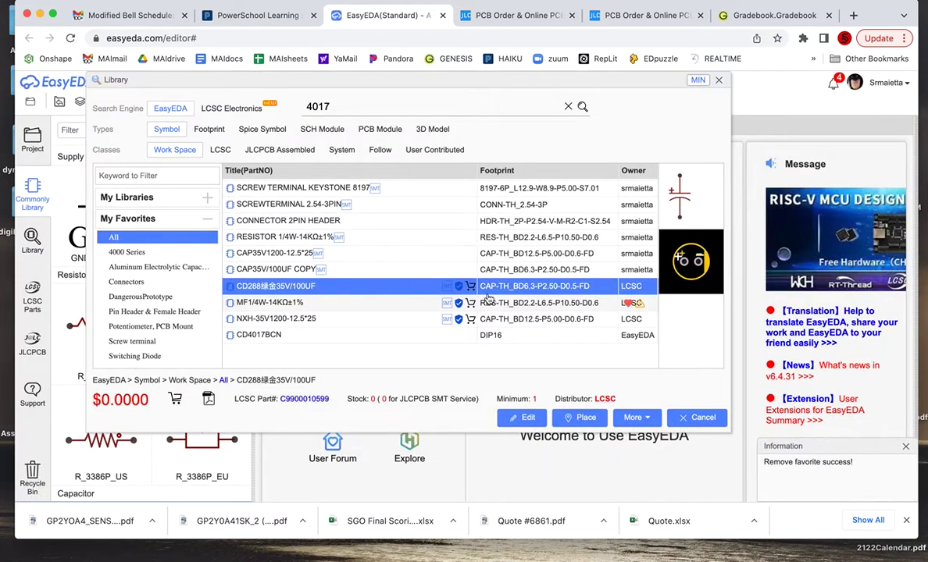
click(253, 306)
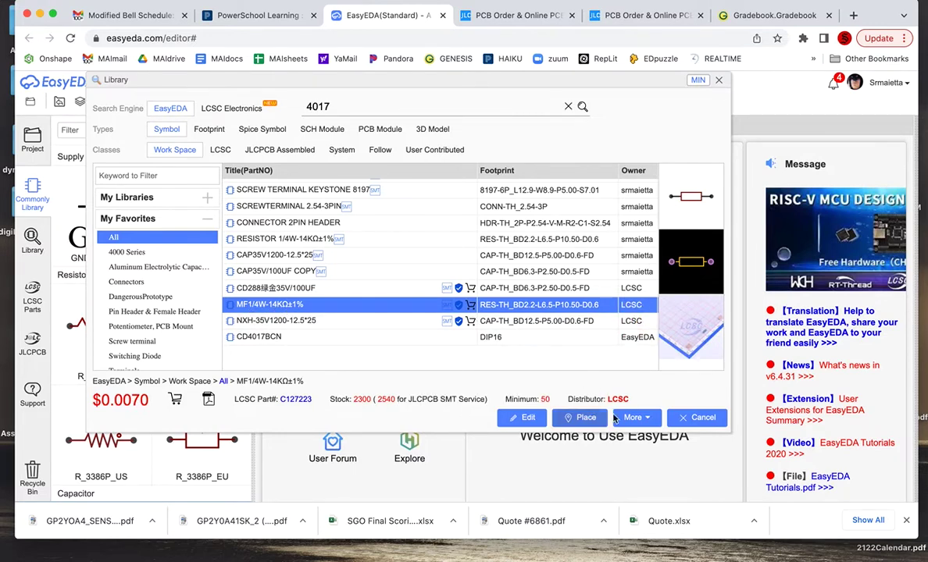
click(639, 419)
click(648, 335)
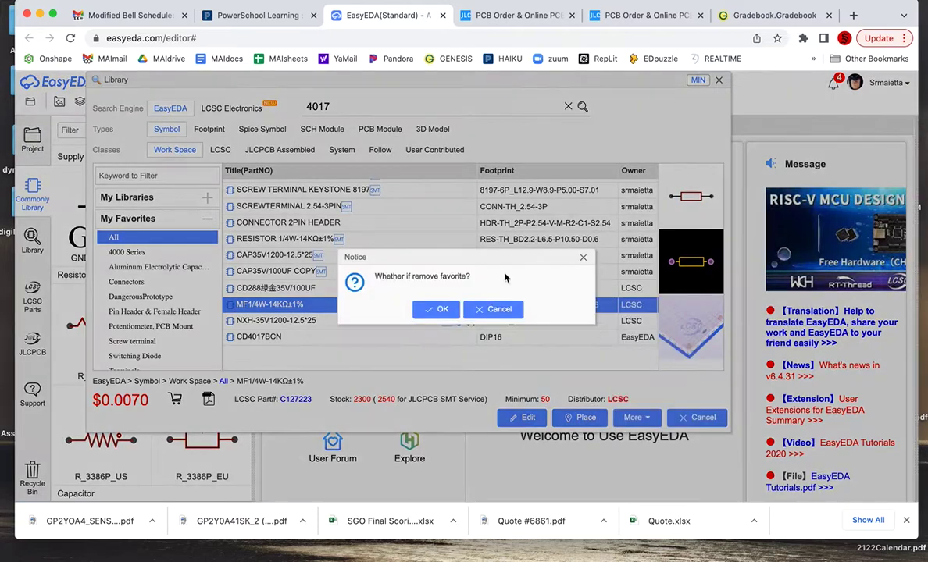
click(428, 308)
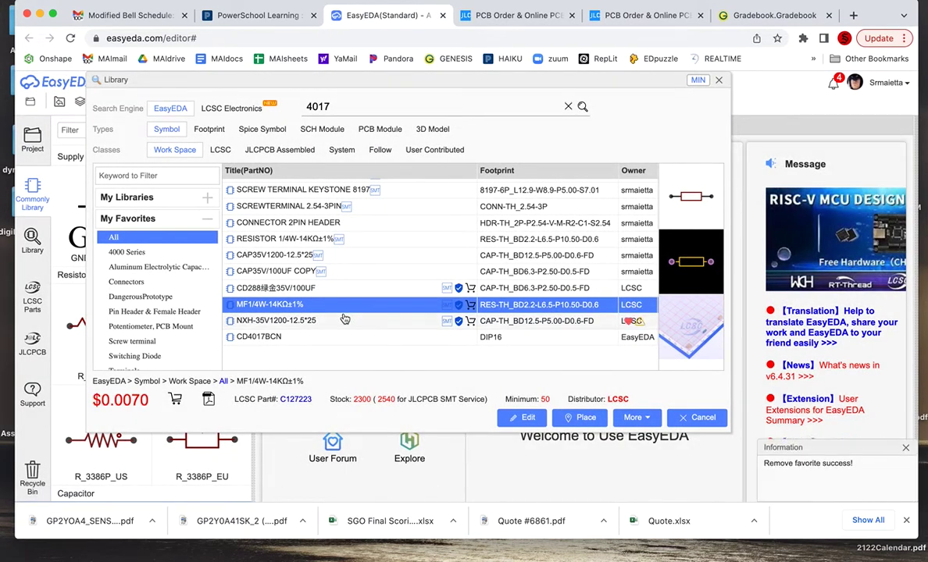
mouse_move(276, 320)
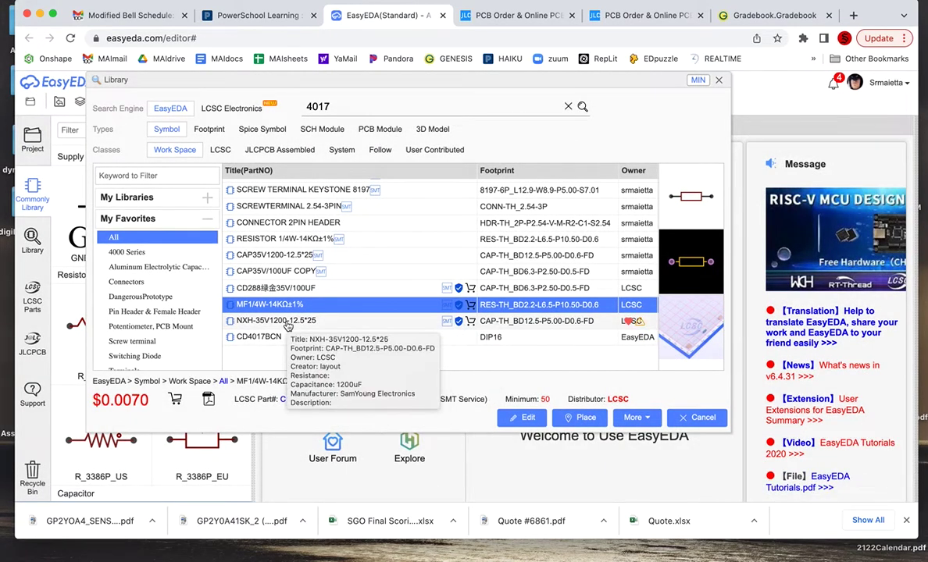
- Remove the NXH-35V1200-12.5*25 capacitor and the CD4017BCN counter from My Favorites
click(287, 322)
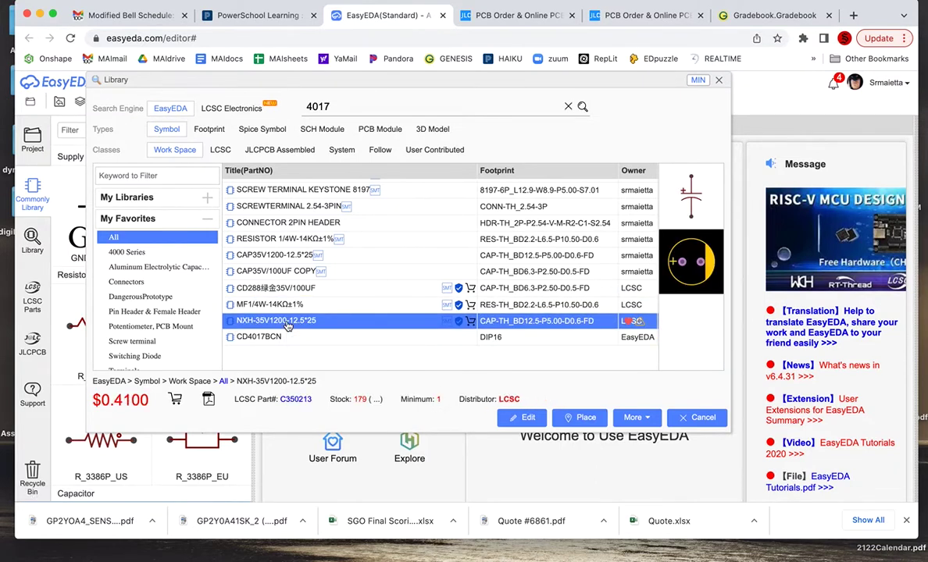
right_click(615, 304)
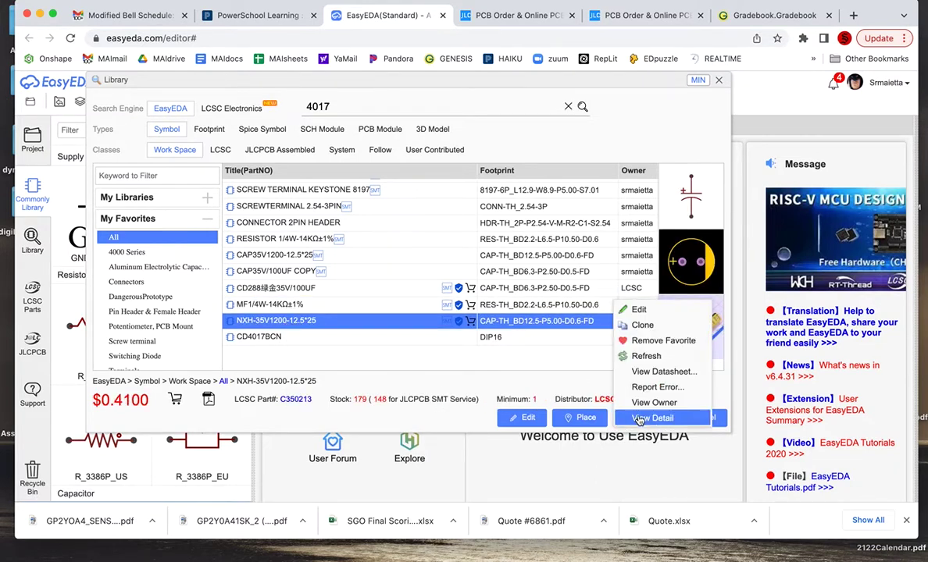
click(625, 341)
click(439, 310)
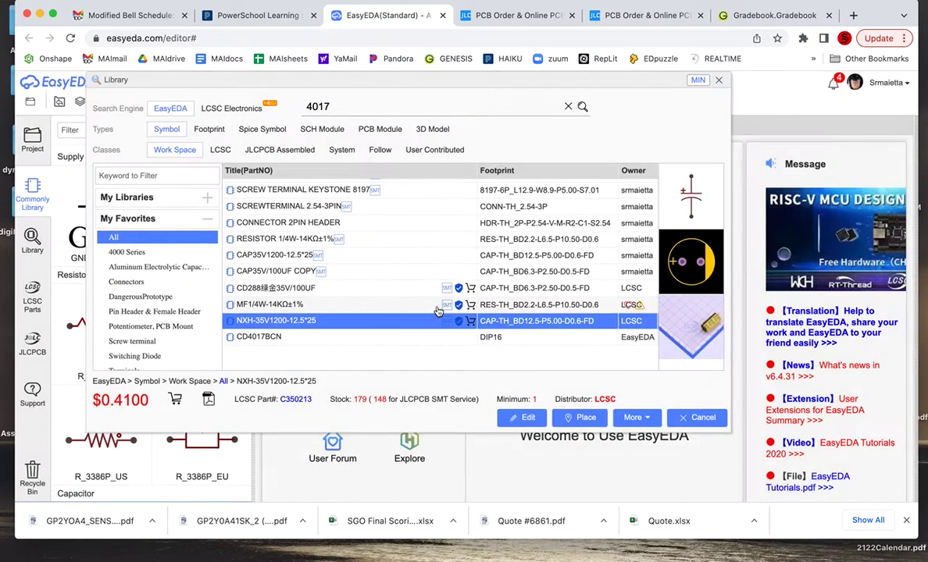
click(261, 338)
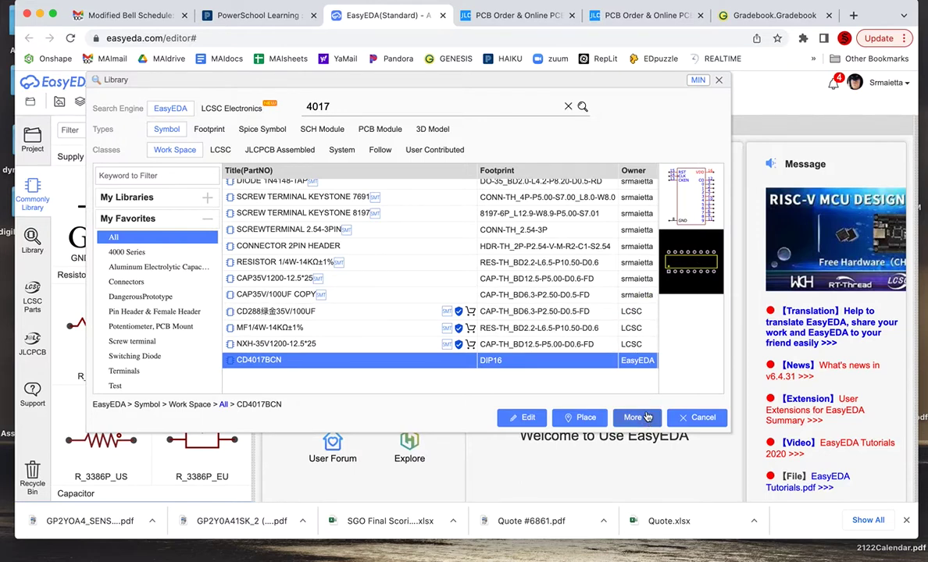
click(647, 419)
click(637, 344)
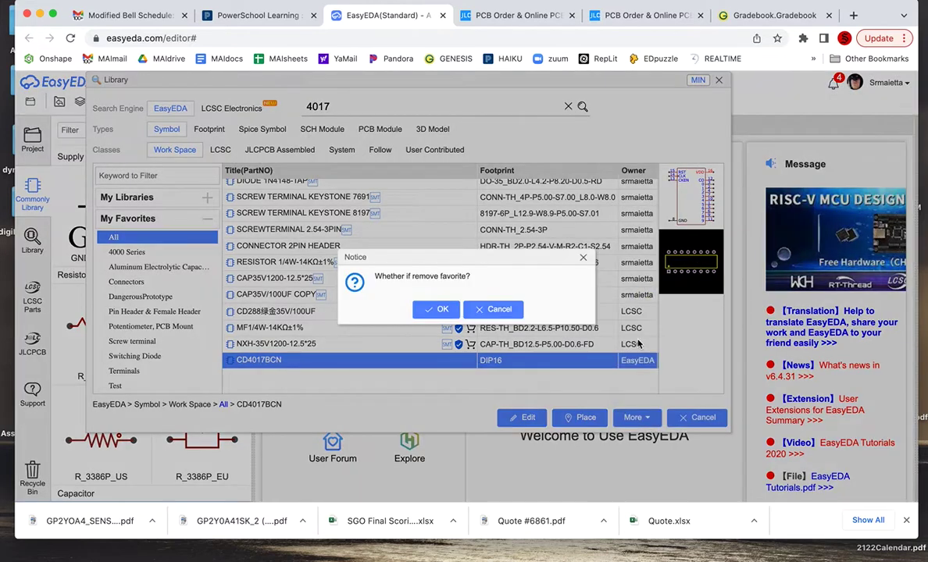
click(438, 309)
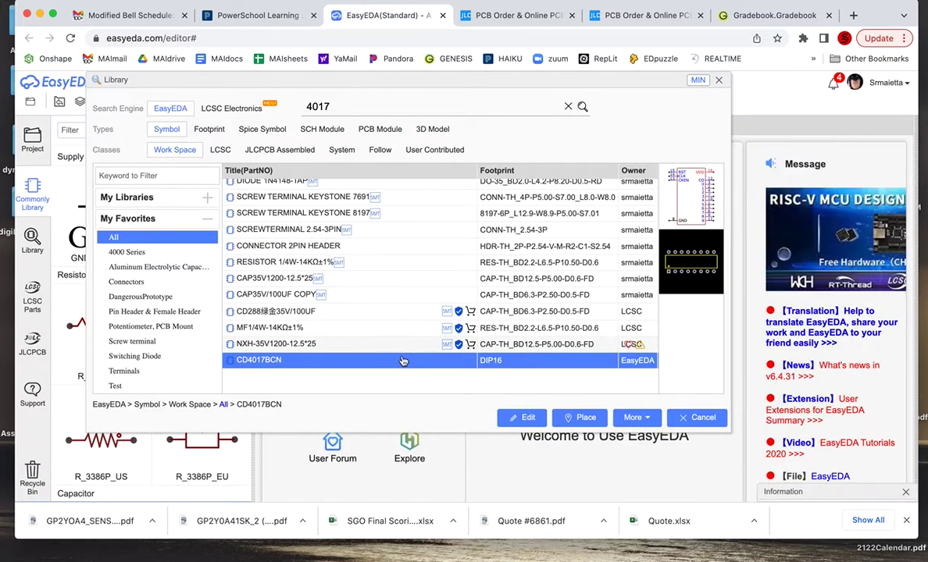
- Collapse My Favorites and show All parts under My Libraries
scroll(402, 361, up, 5)
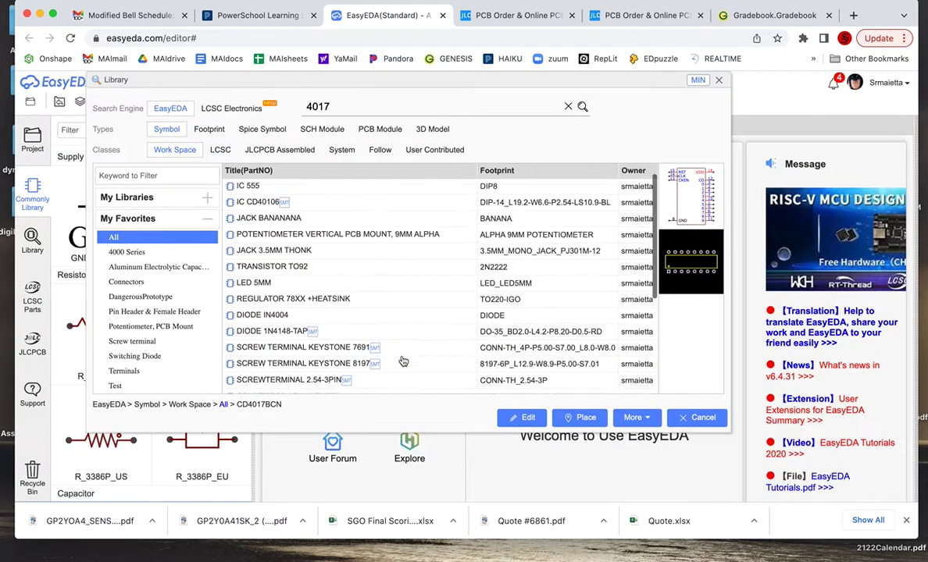
scroll(402, 361, up, 1)
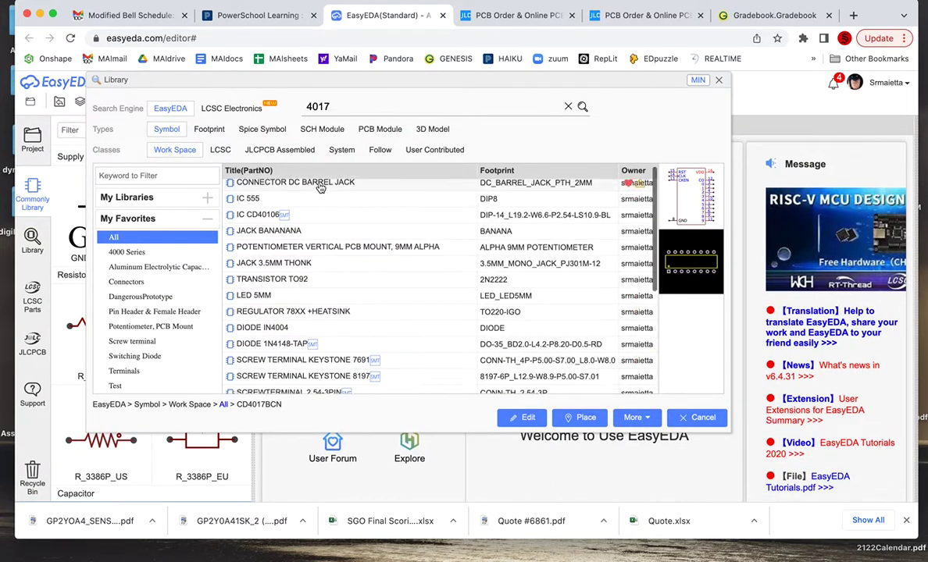
scroll(320, 187, down, 1)
scroll(321, 187, down, 1)
scroll(320, 188, down, 2)
scroll(320, 188, down, 1)
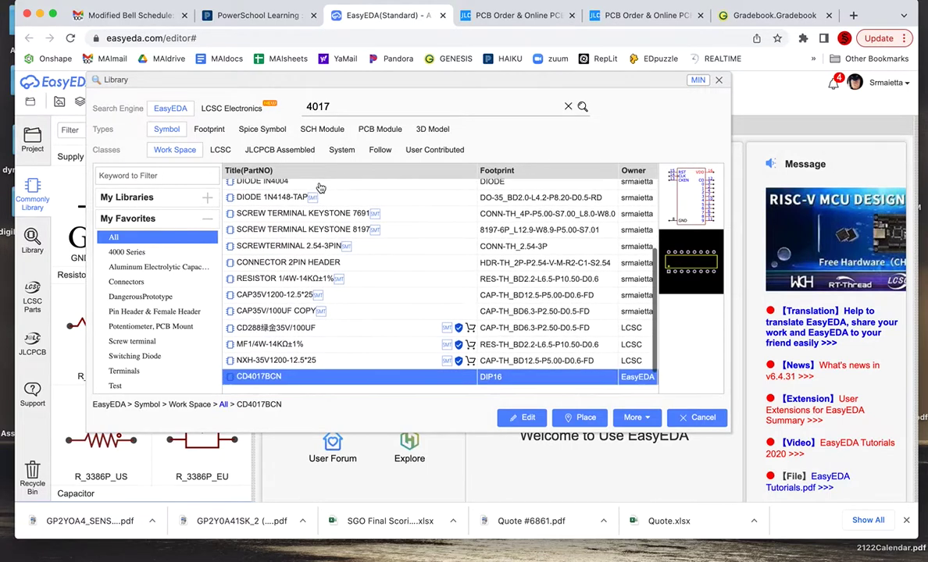
click(195, 219)
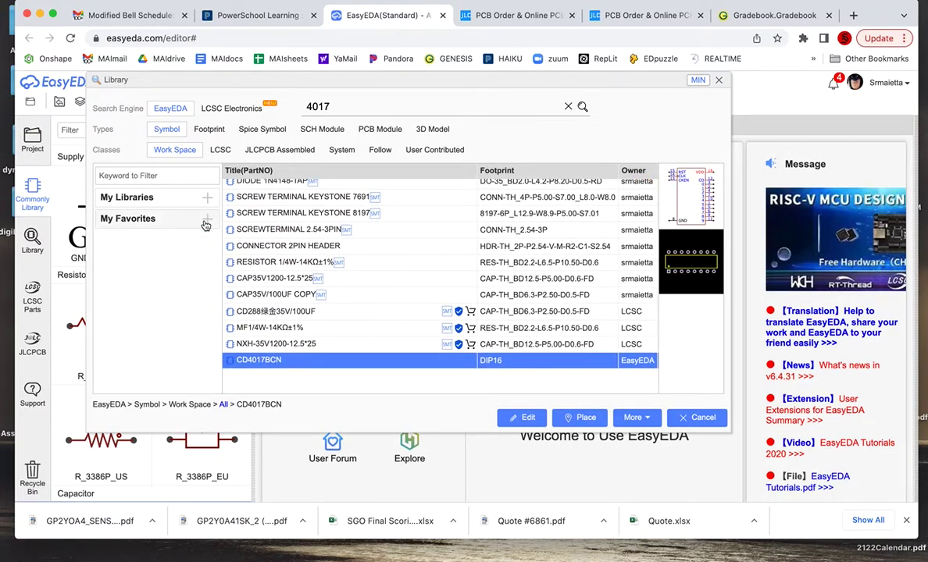
click(127, 197)
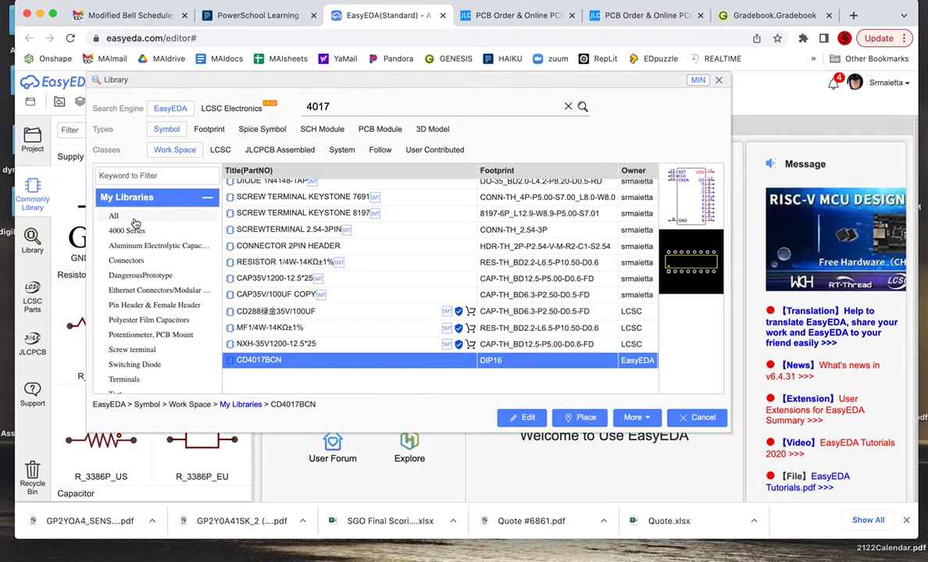
click(129, 216)
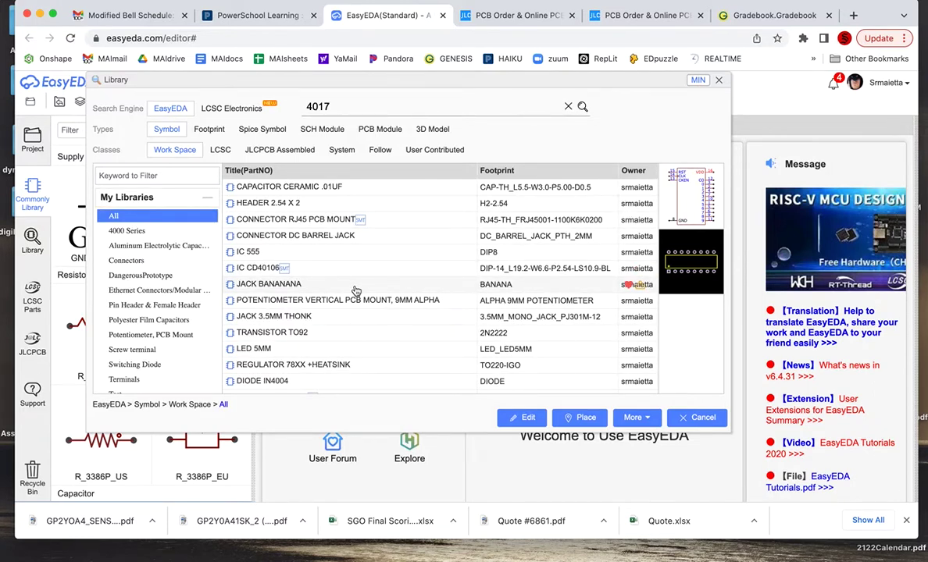
- Preview the 0.01µF ceramic capacitor, the 2.54 x 2 header and the RJ45 PCB-mount connector
click(311, 188)
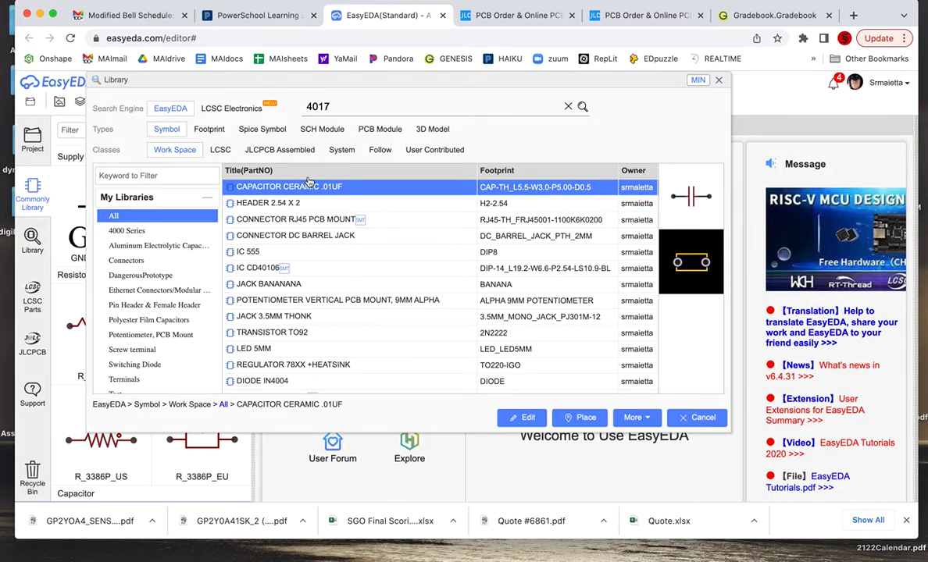
click(244, 204)
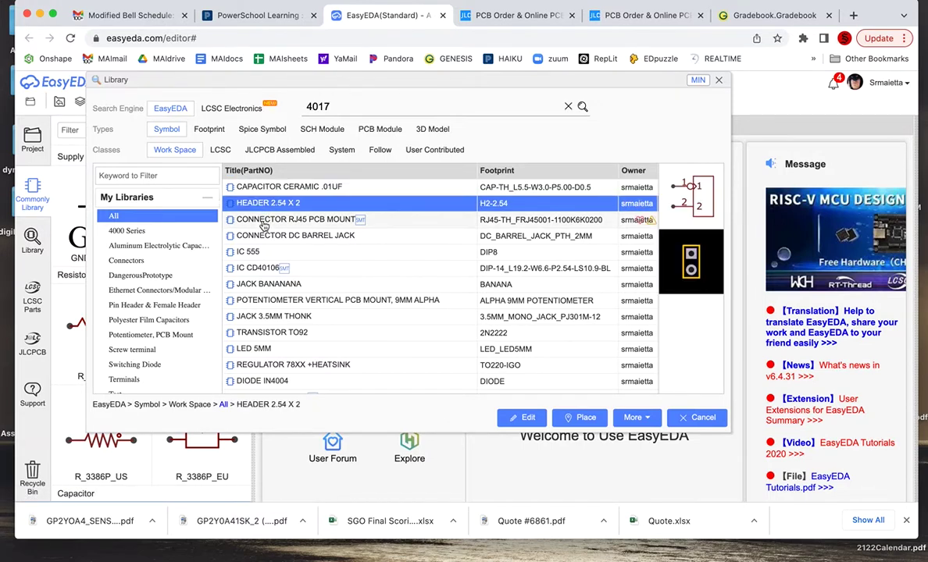
mouse_move(264, 225)
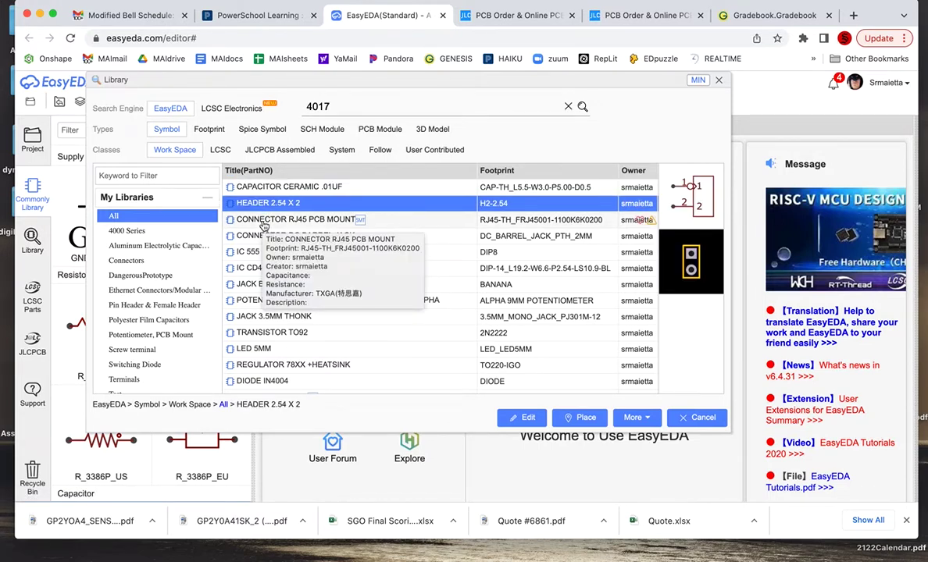
click(263, 225)
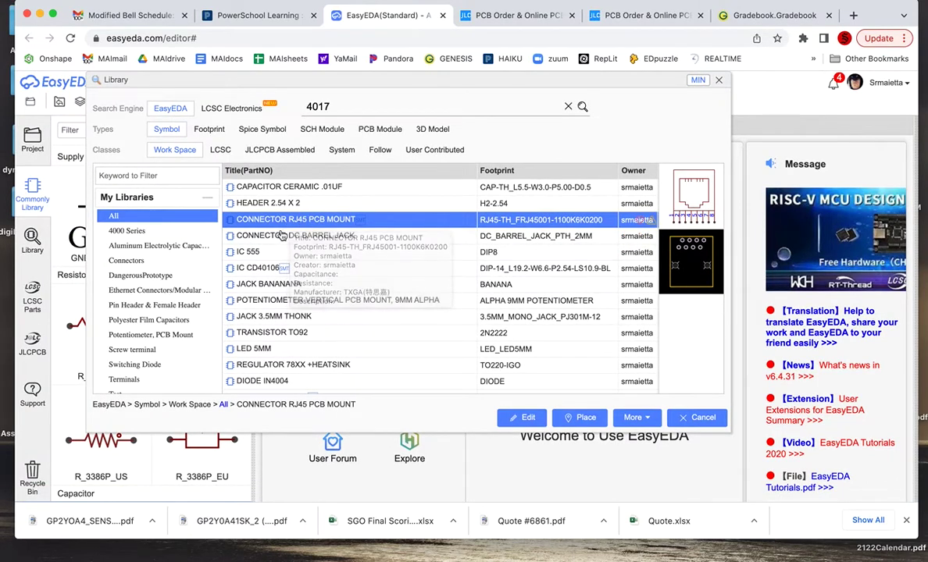
- Preview the DC barrel jack, IC 555, IC CD40106 and 3.5mm Thonk jack parts
click(273, 242)
click(262, 252)
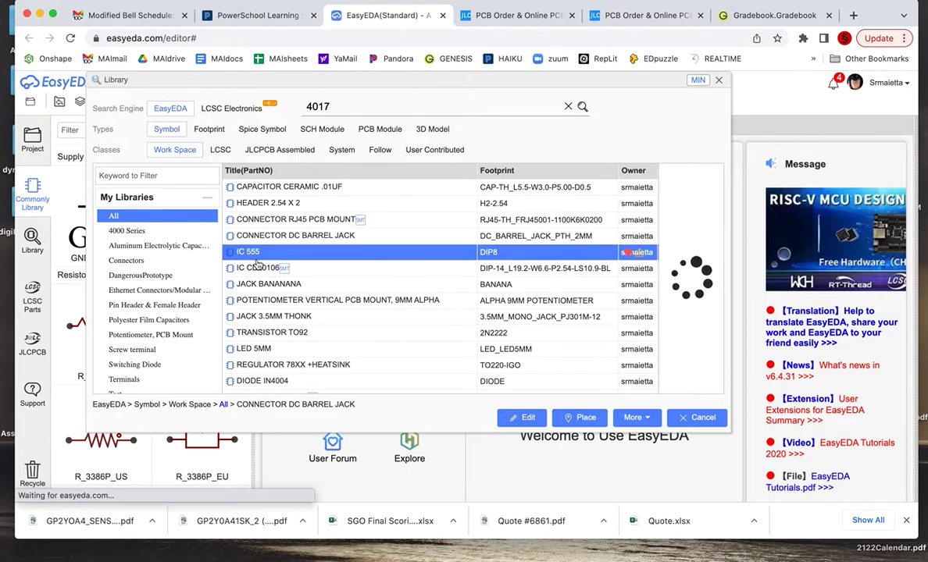
click(259, 268)
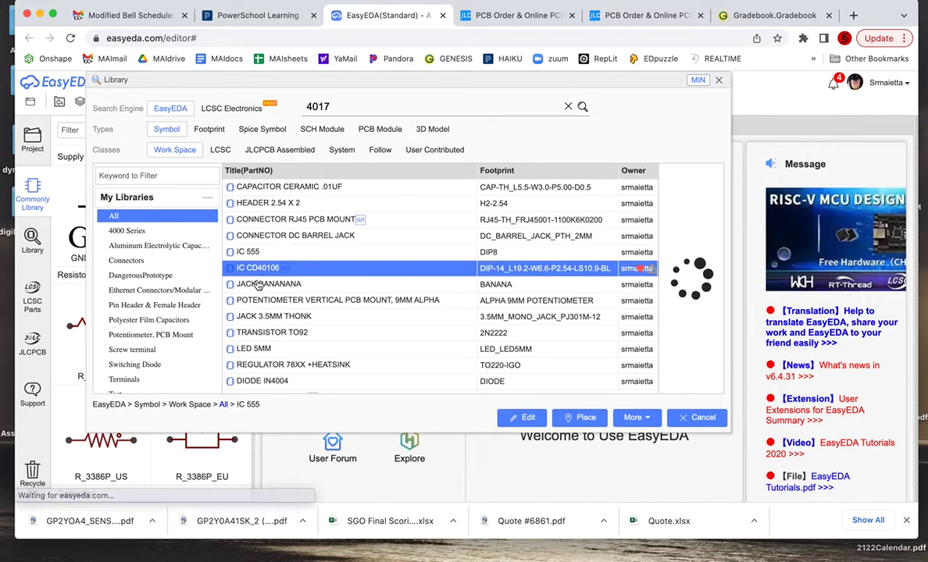
click(275, 322)
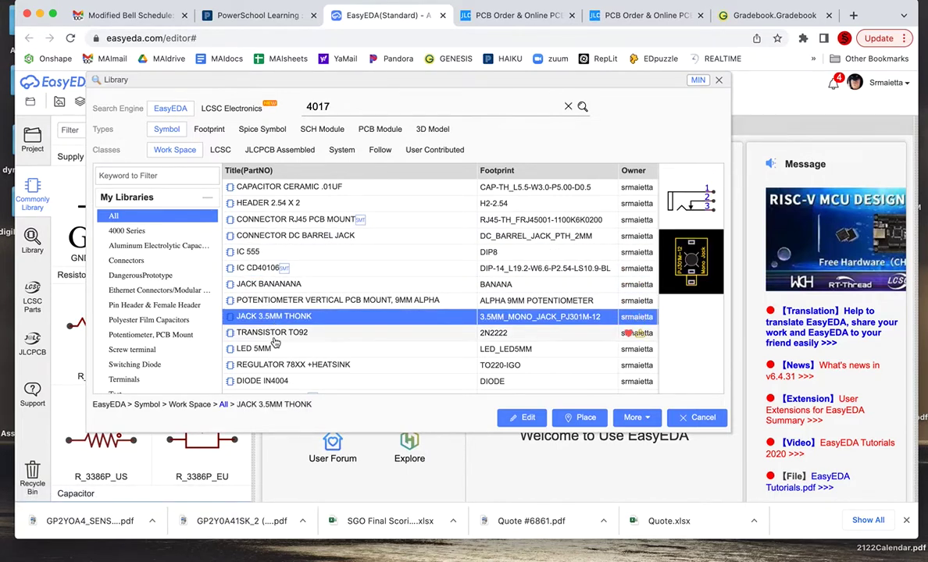
- Preview the CAP35V/100UF copy and the 1/4W-14KΩ±1% resistor further down the list
scroll(274, 336, down, 1)
scroll(272, 324, down, 2)
scroll(270, 316, down, 3)
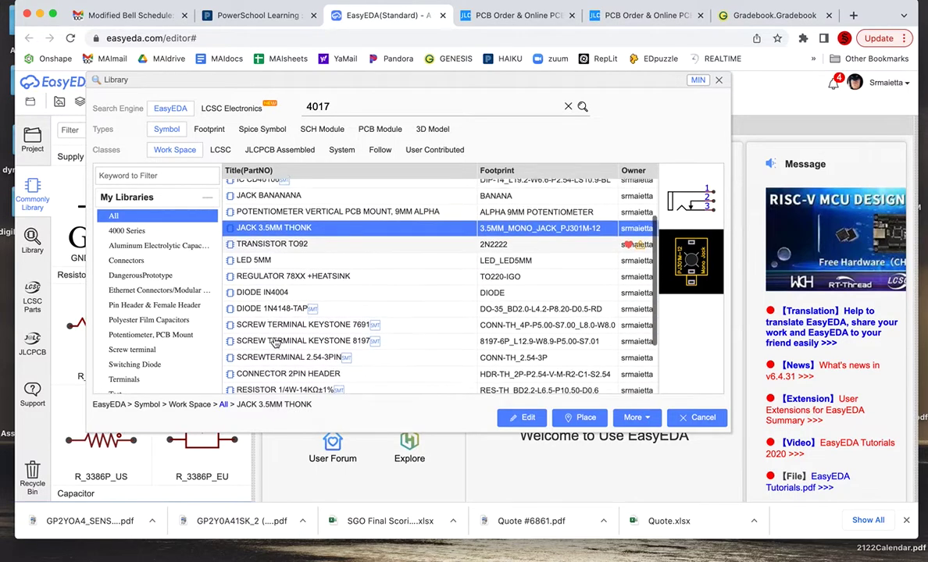
scroll(270, 312, down, 1)
scroll(275, 322, down, 2)
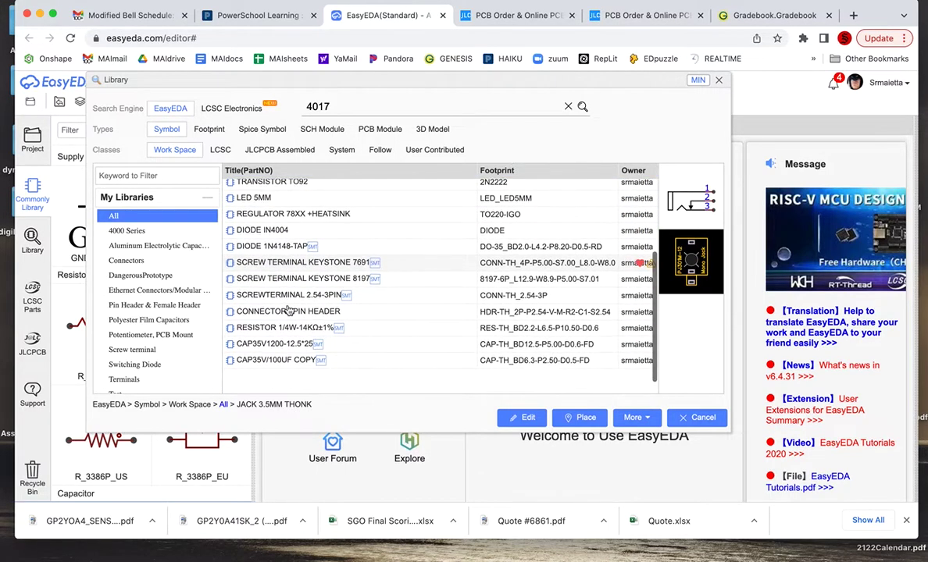
key(Down)
key(Down)
key(Down)
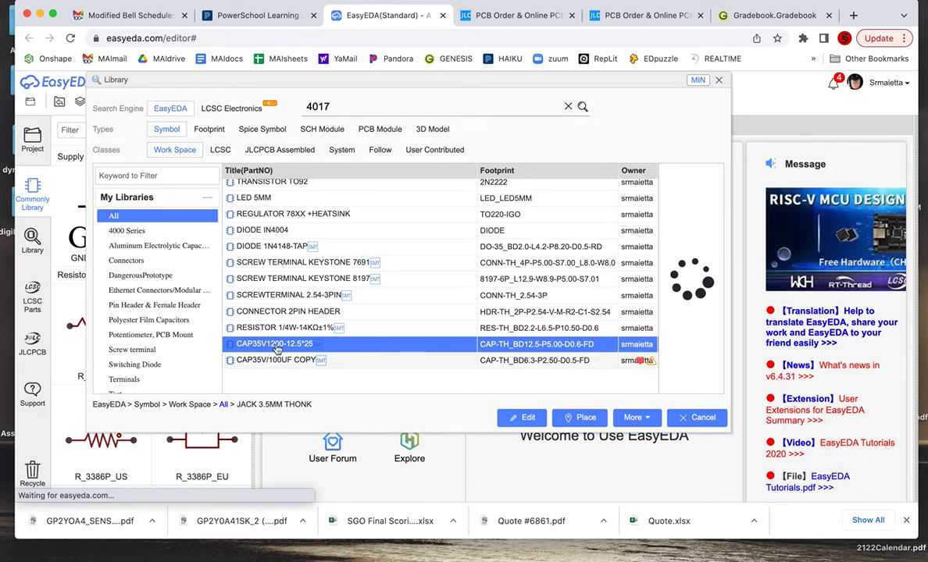
key(Down)
click(277, 329)
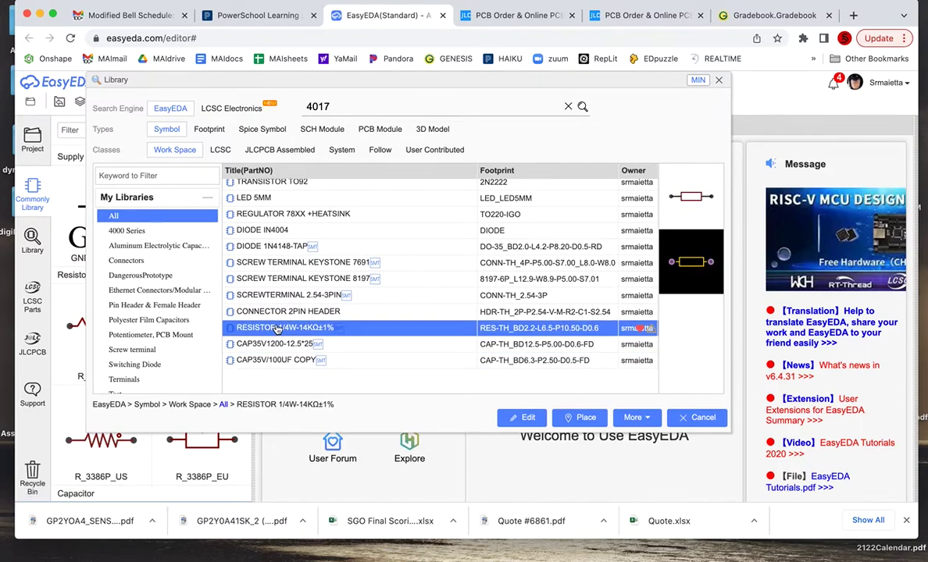
- Scroll through the My Libraries part list to review the remaining entries
scroll(277, 329, up, 2)
scroll(278, 329, up, 3)
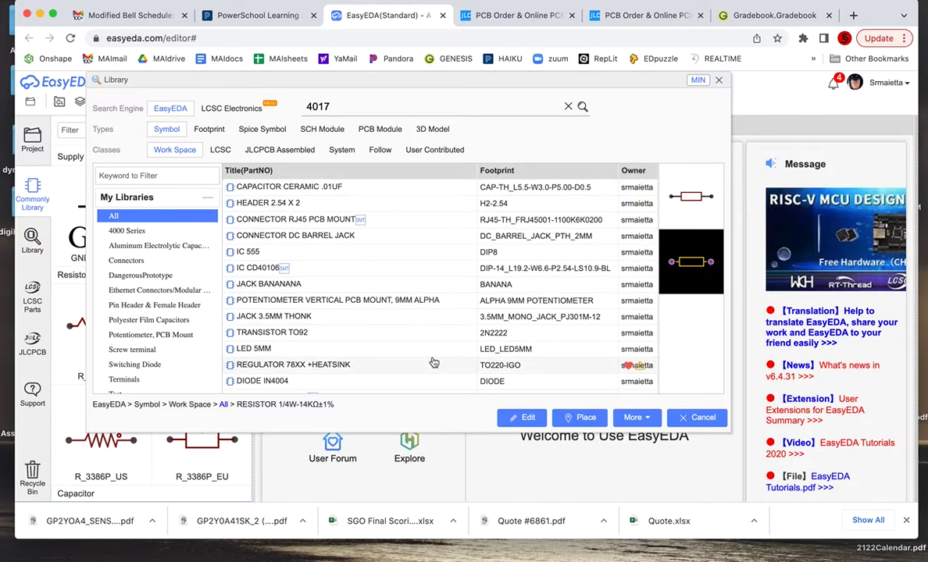
scroll(434, 362, down, 1)
scroll(434, 362, down, 2)
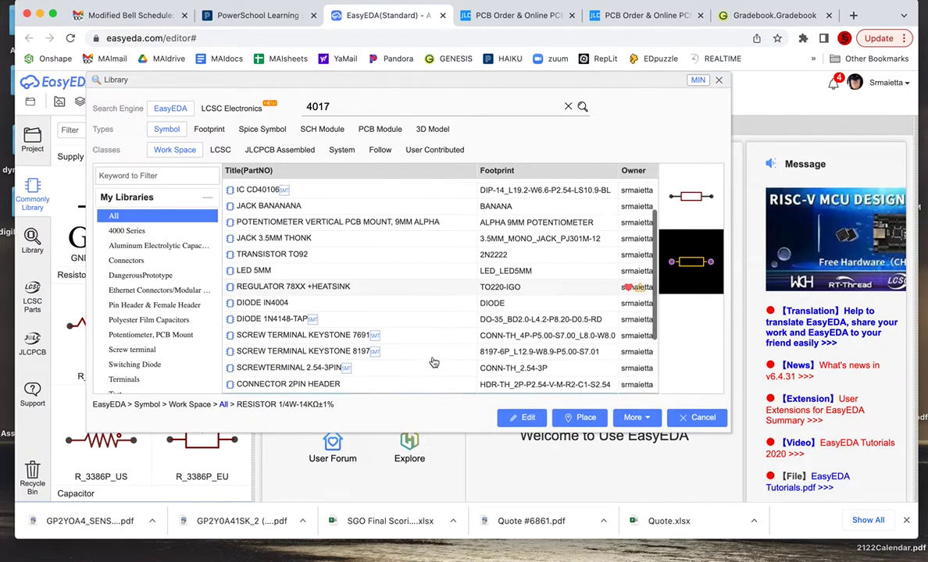
scroll(435, 363, down, 2)
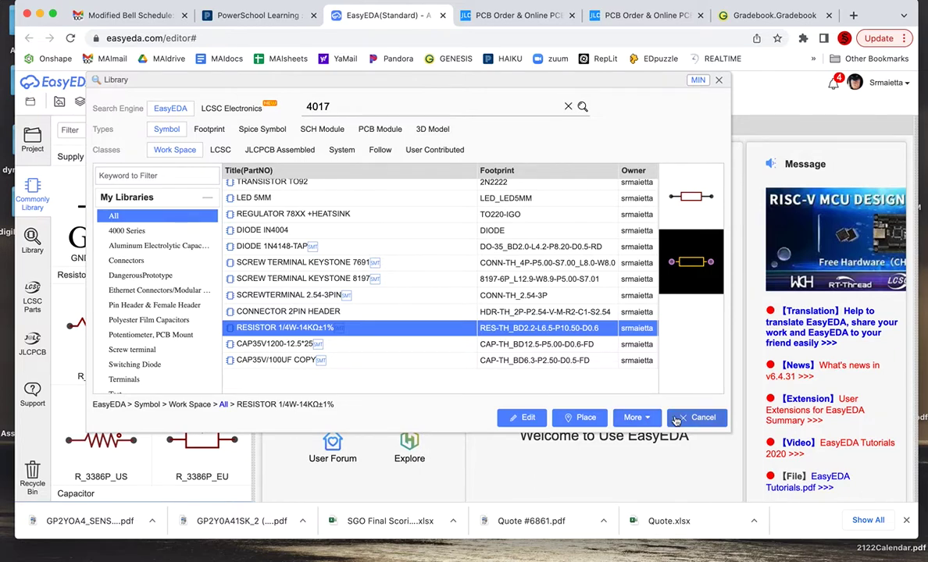
click(719, 80)
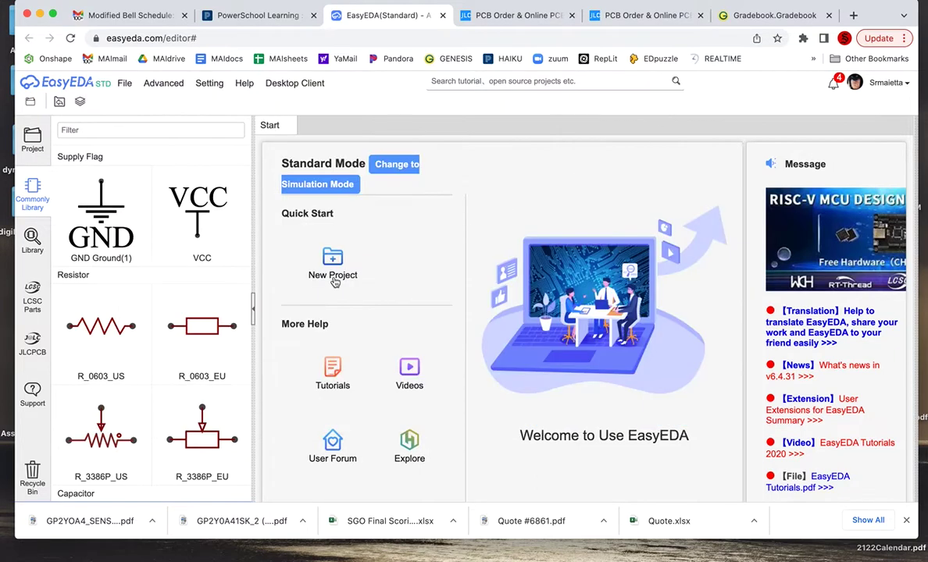
click(30, 241)
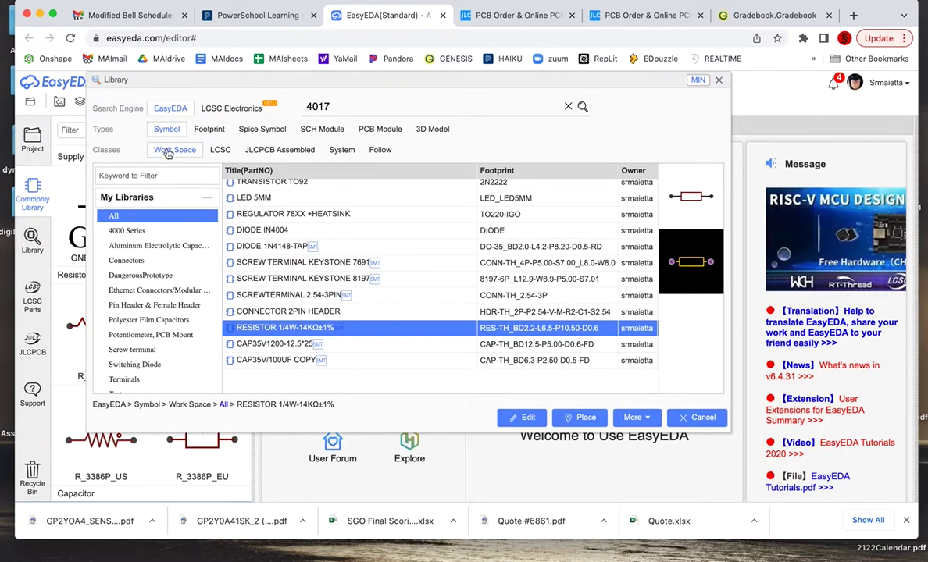
click(199, 199)
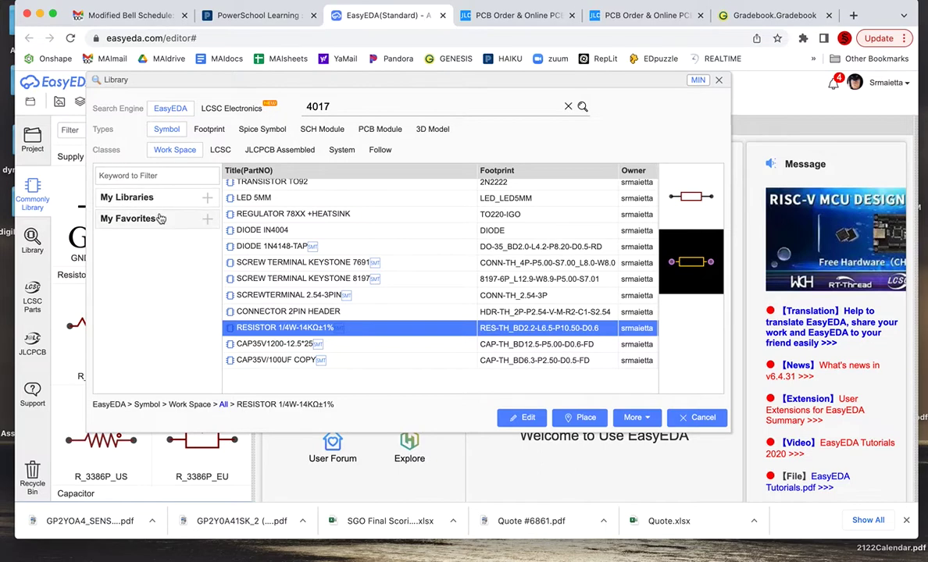
click(208, 220)
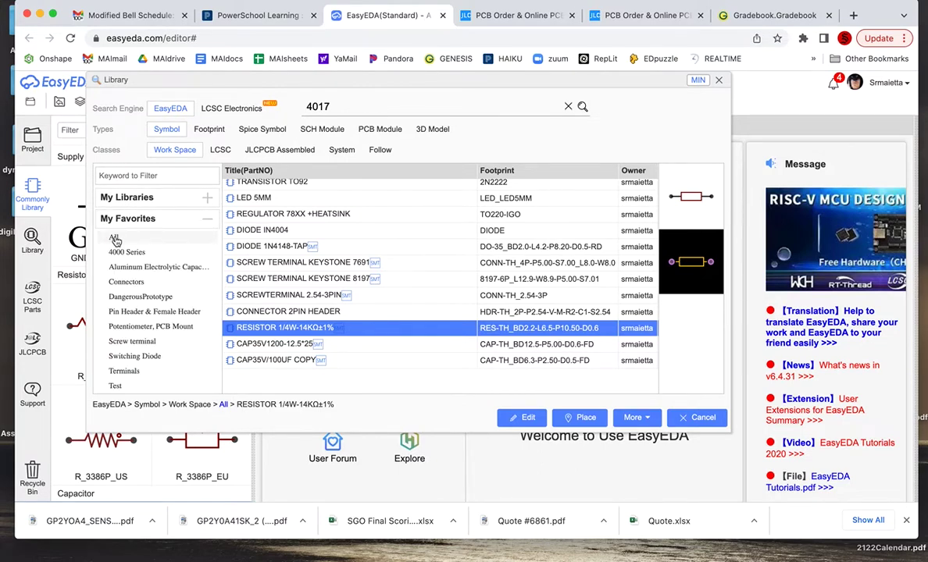
click(115, 239)
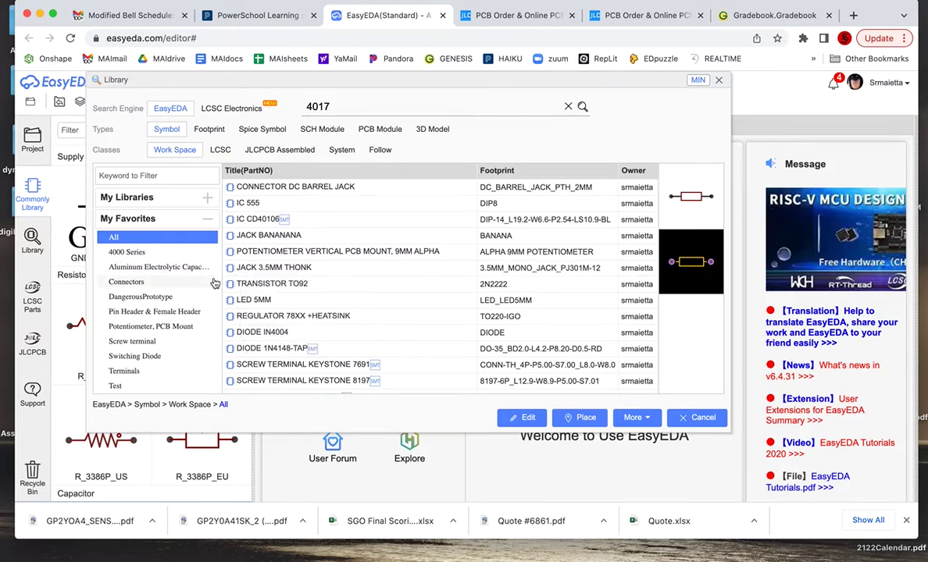
click(332, 151)
click(122, 327)
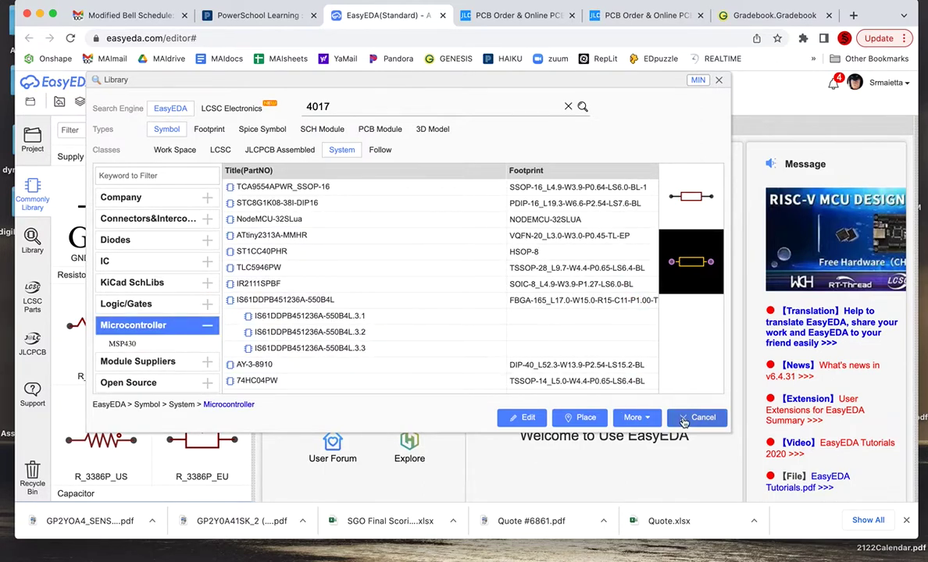
click(683, 421)
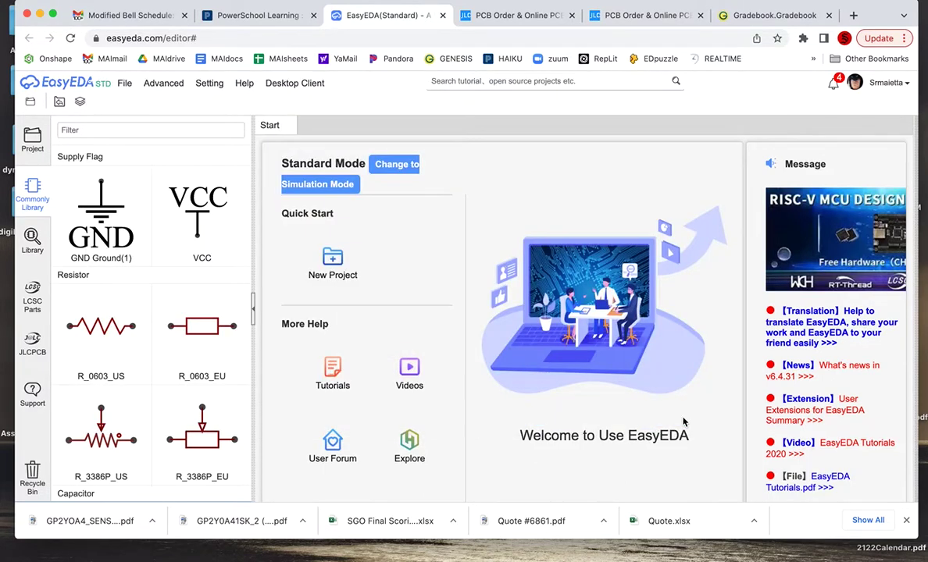